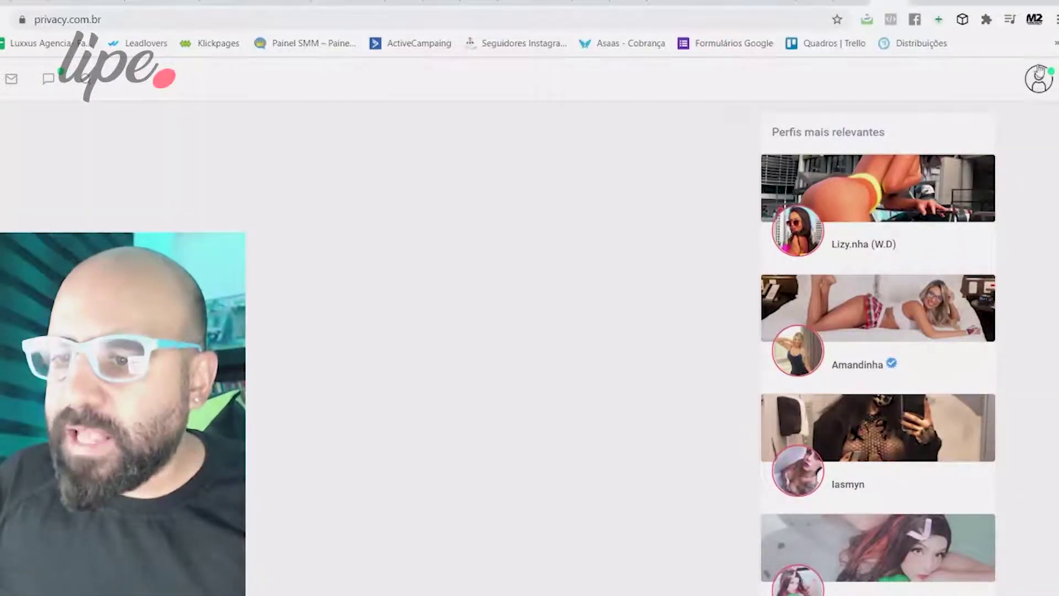
In Configurações, switch on 'Tornar-se criador de conteúdo?' and set the segment to Modelo.
left_click(1029, 84)
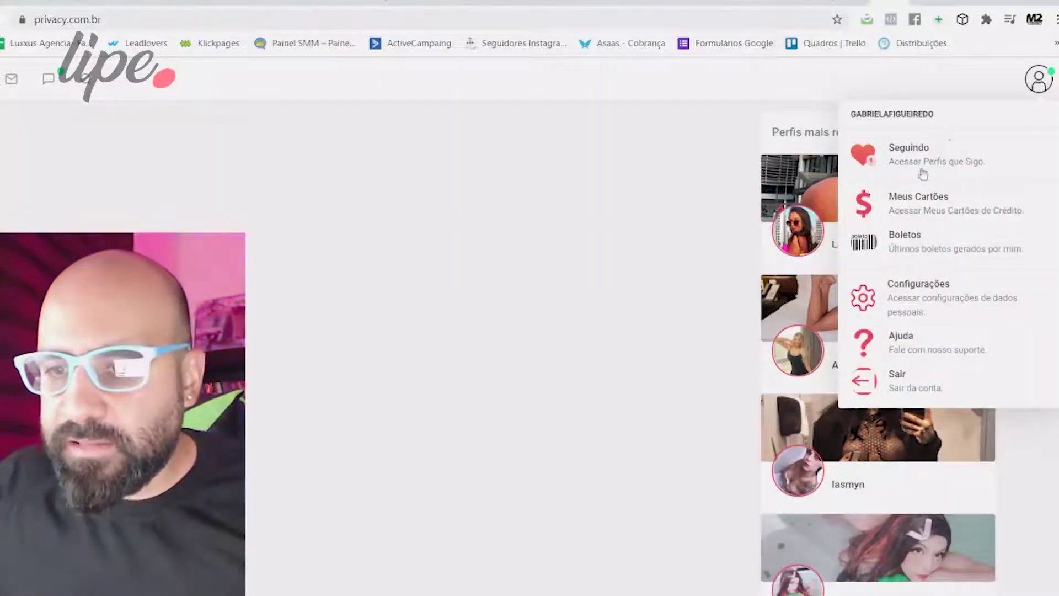
left_click(925, 297)
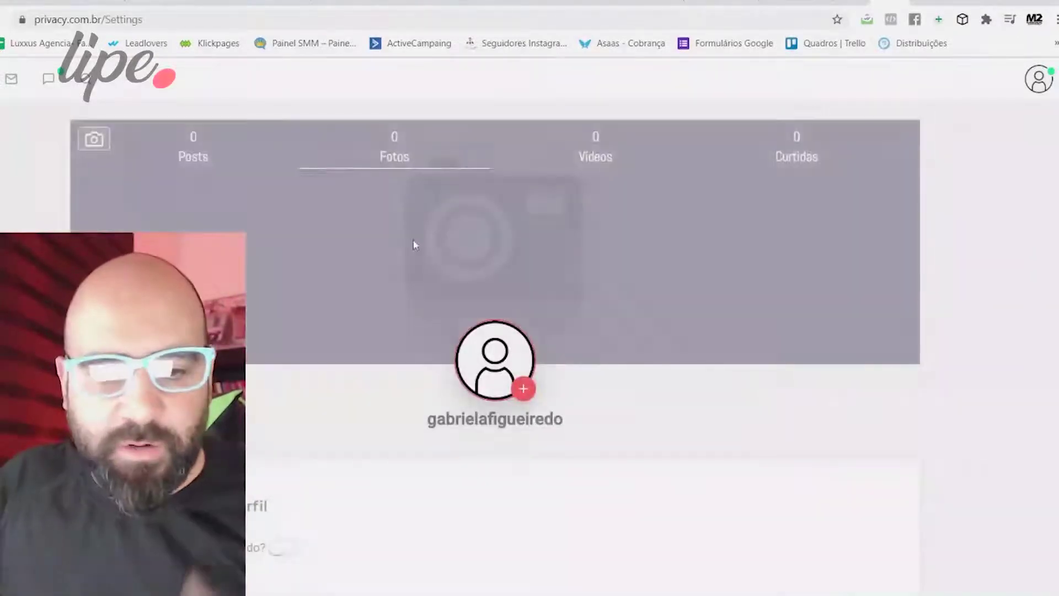
scroll(414, 243, "down", 5)
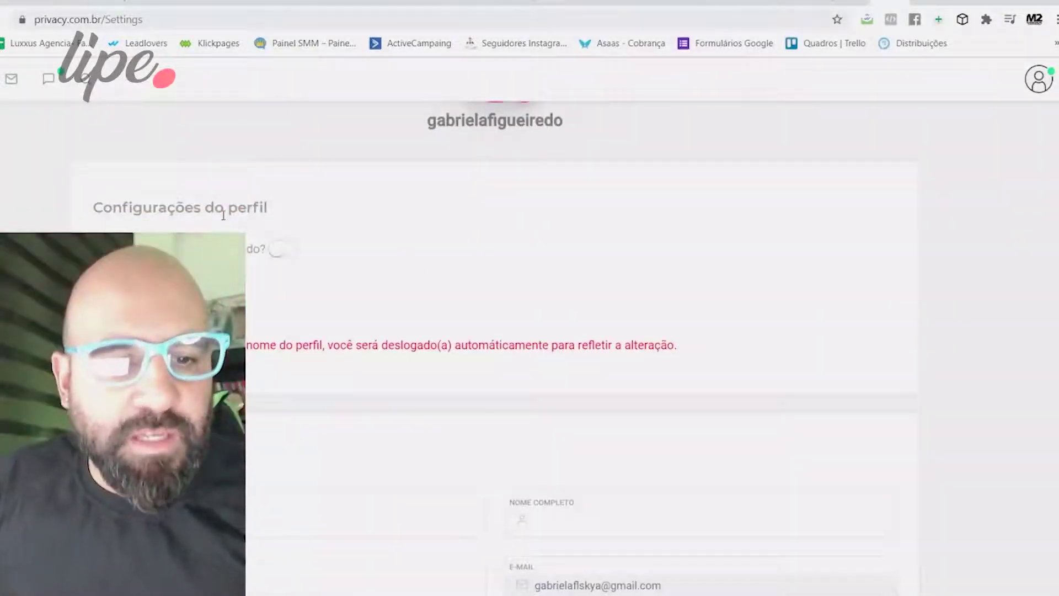
left_click(282, 251)
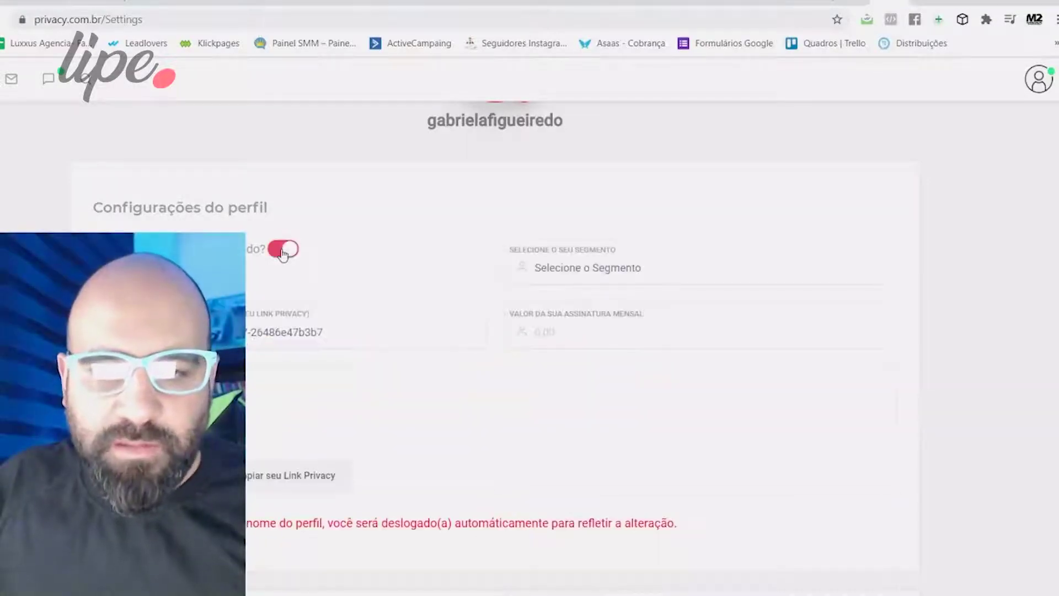
left_click(628, 269)
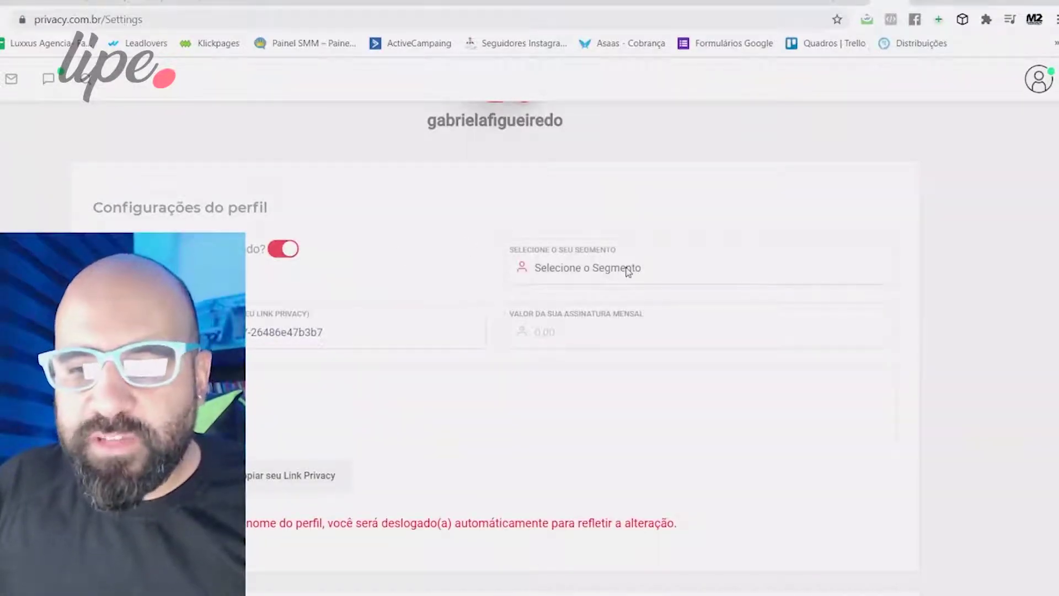
left_click(561, 380)
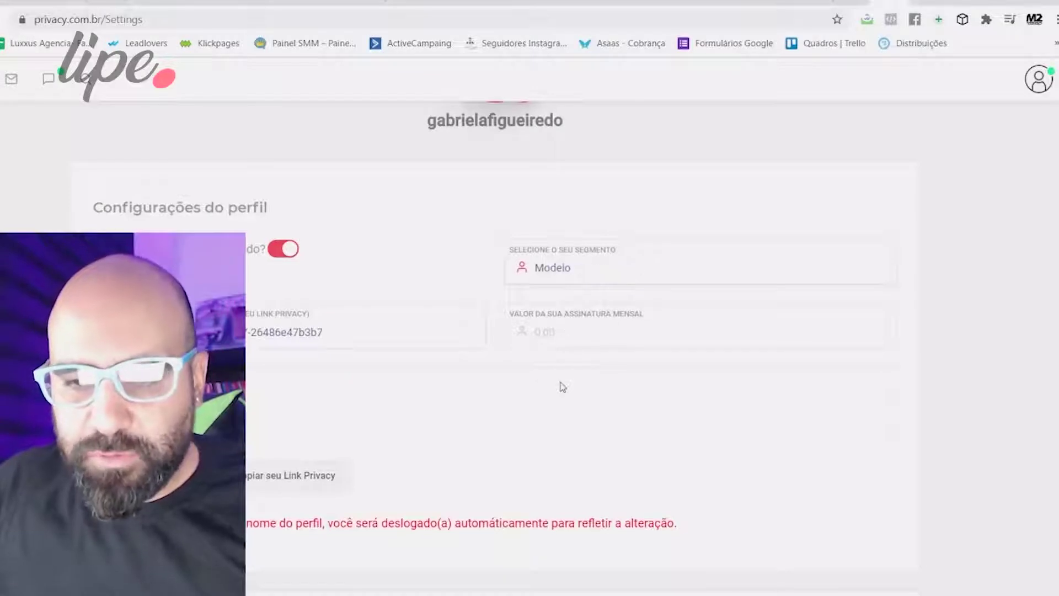
Delete the current profile link name.
left_click_drag(334, 334, 165, 334)
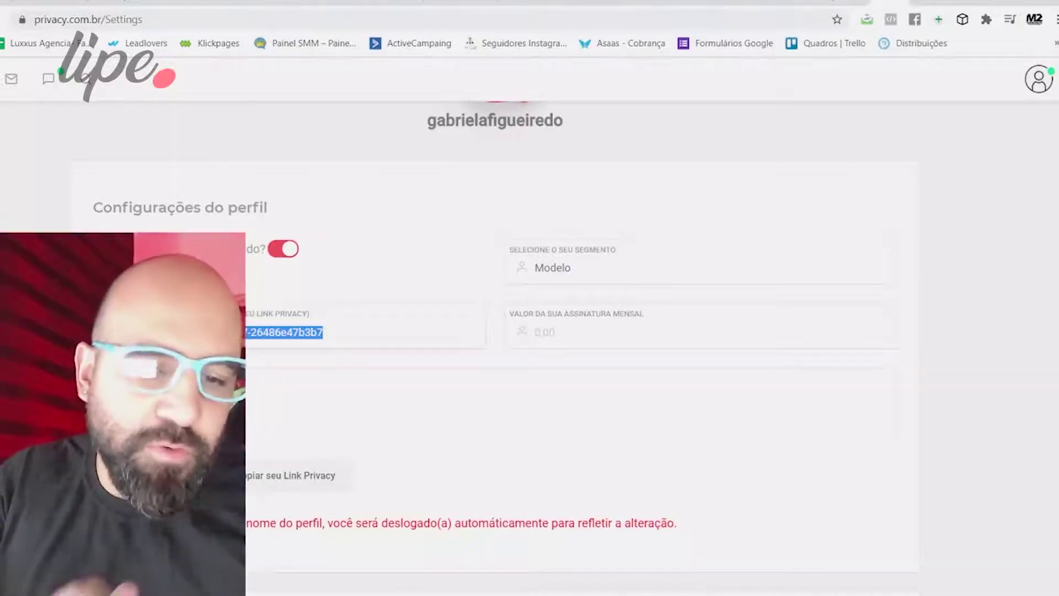
key("BackSpace")
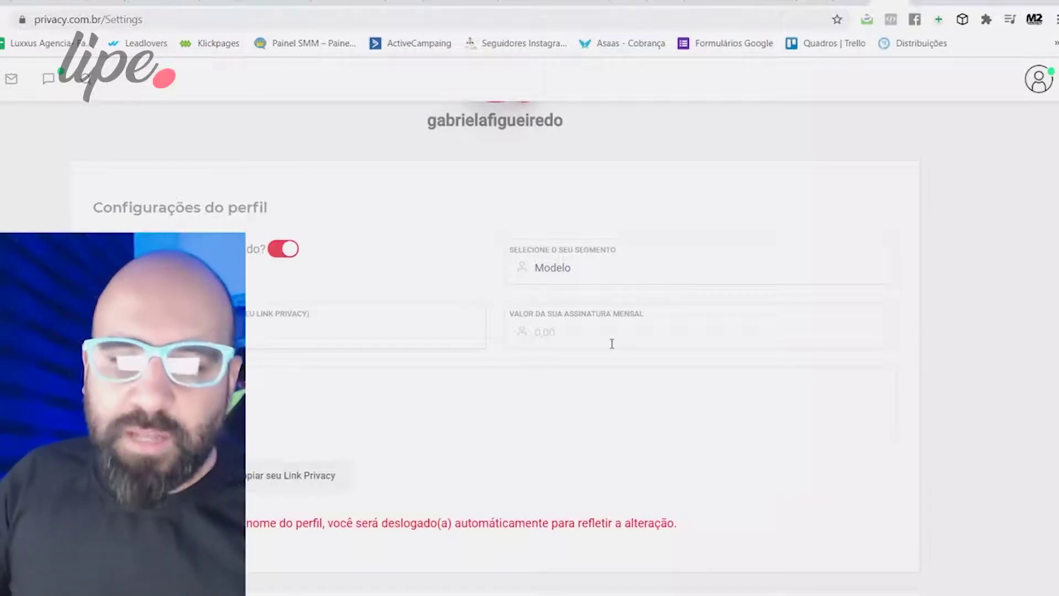
left_click(581, 336)
Set the monthly subscription to 49,90, write the 'Conteúdos exclusivos da Musa' bio with the creator's name, and save.
type("49,90")
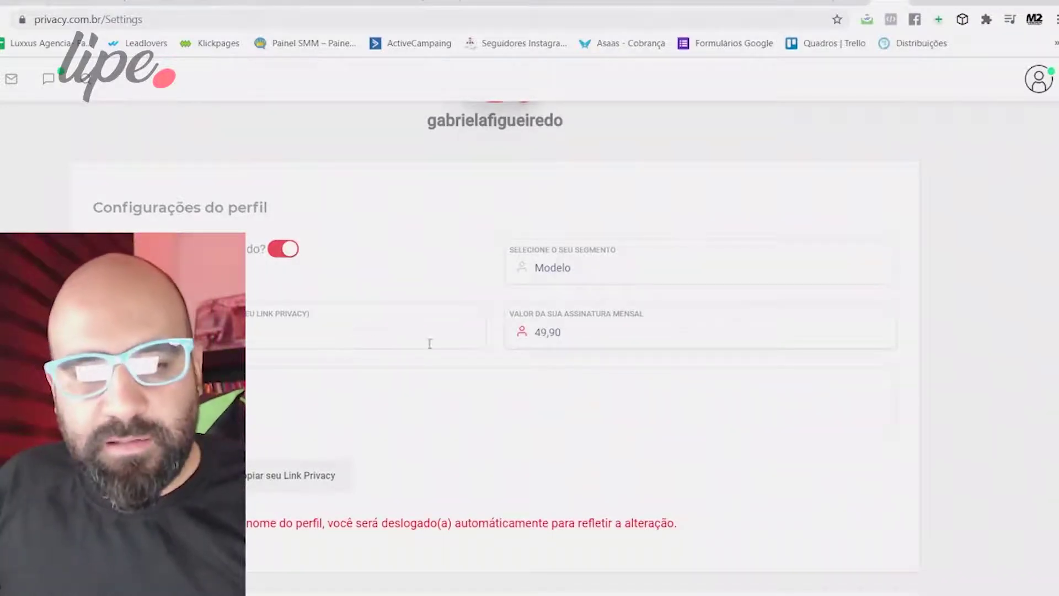
left_click(611, 364)
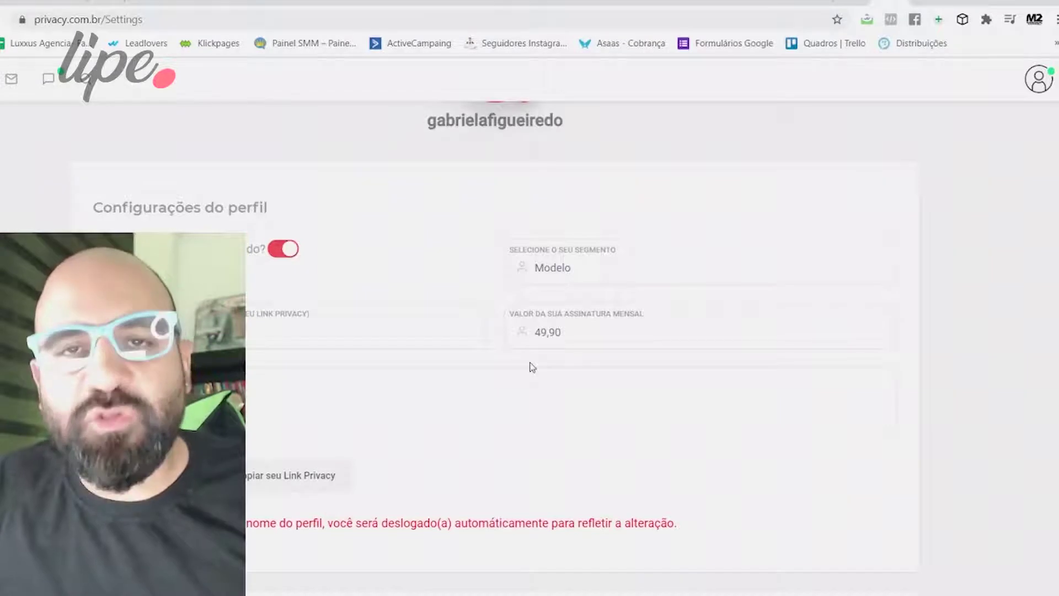
left_click_drag(570, 328, 541, 337)
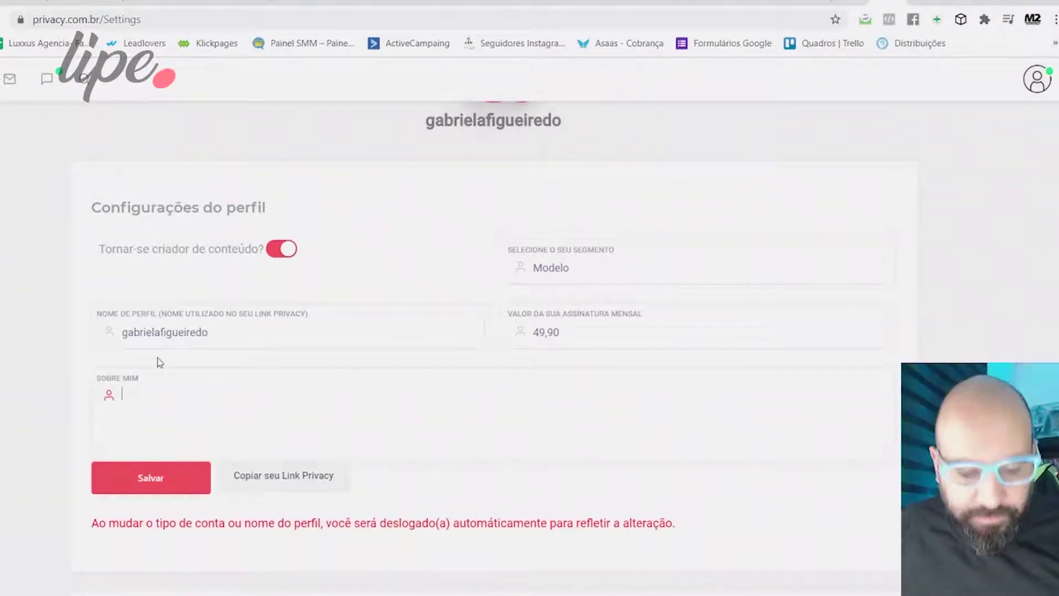
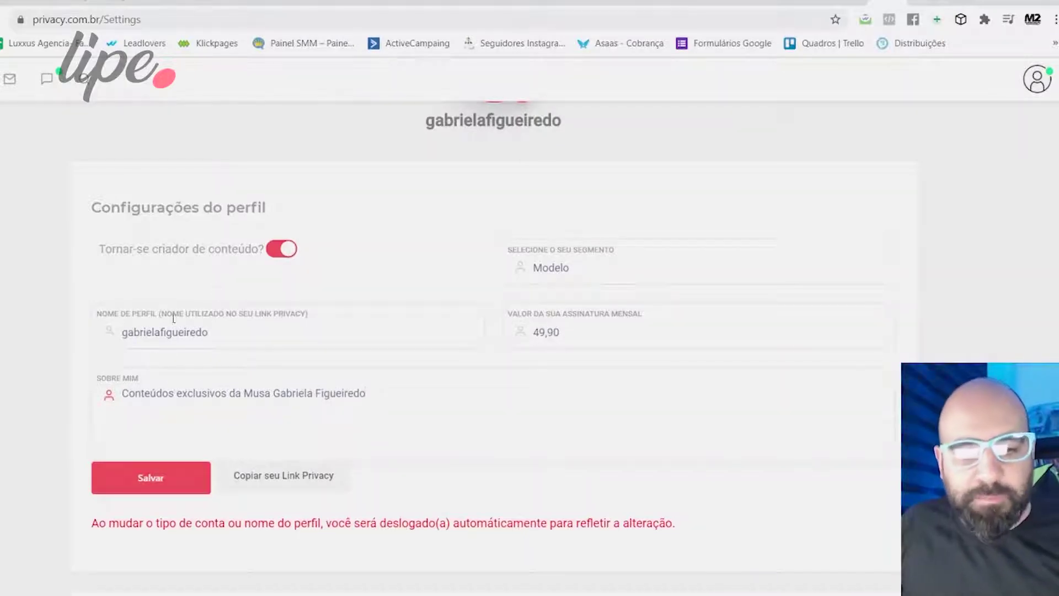
left_click(155, 478)
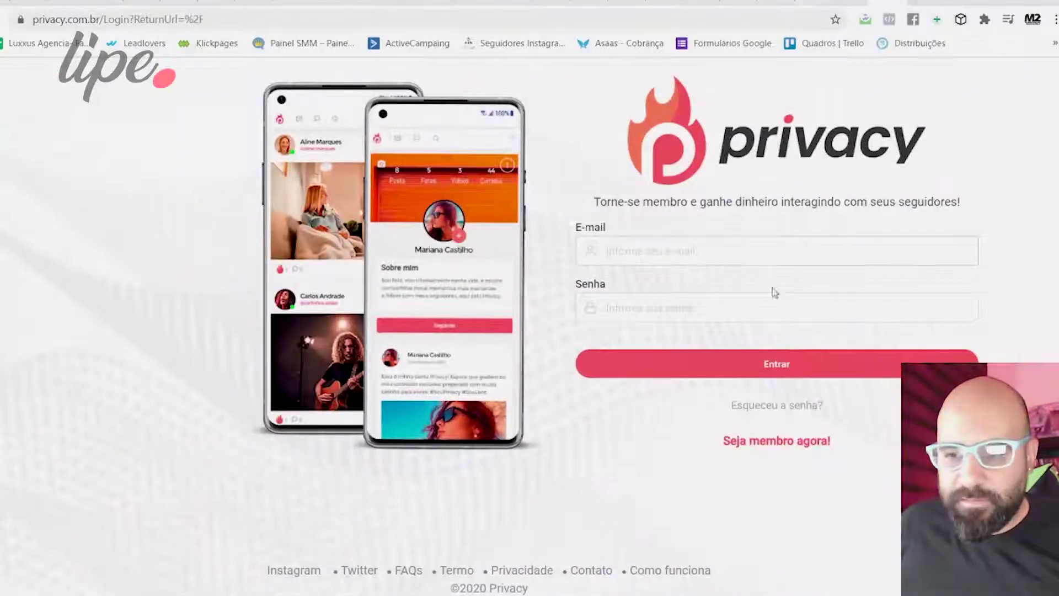
Log back in with the account e-mail and password.
left_click(665, 257)
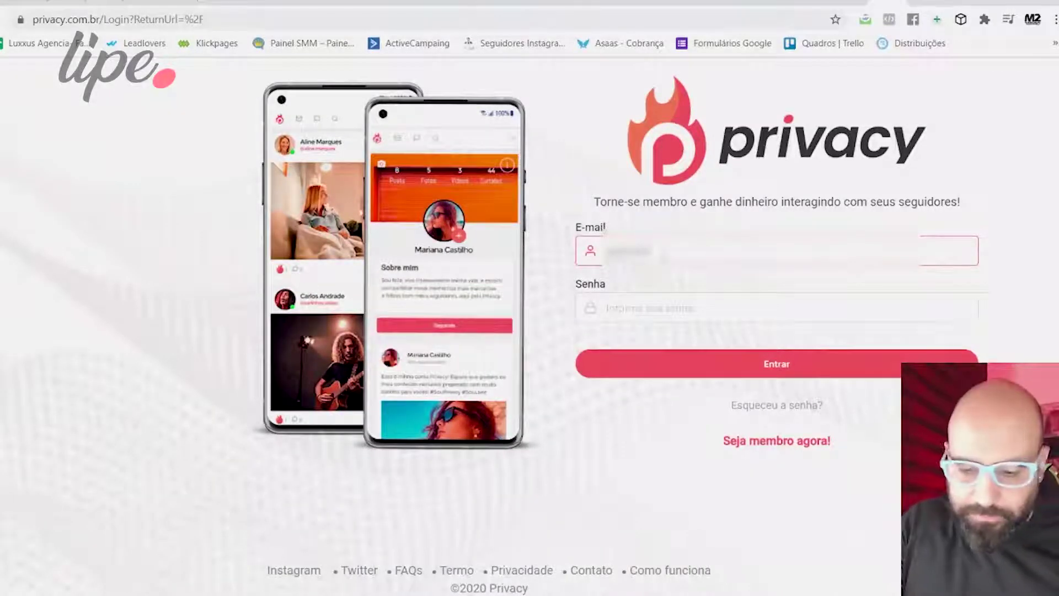
key("Tab")
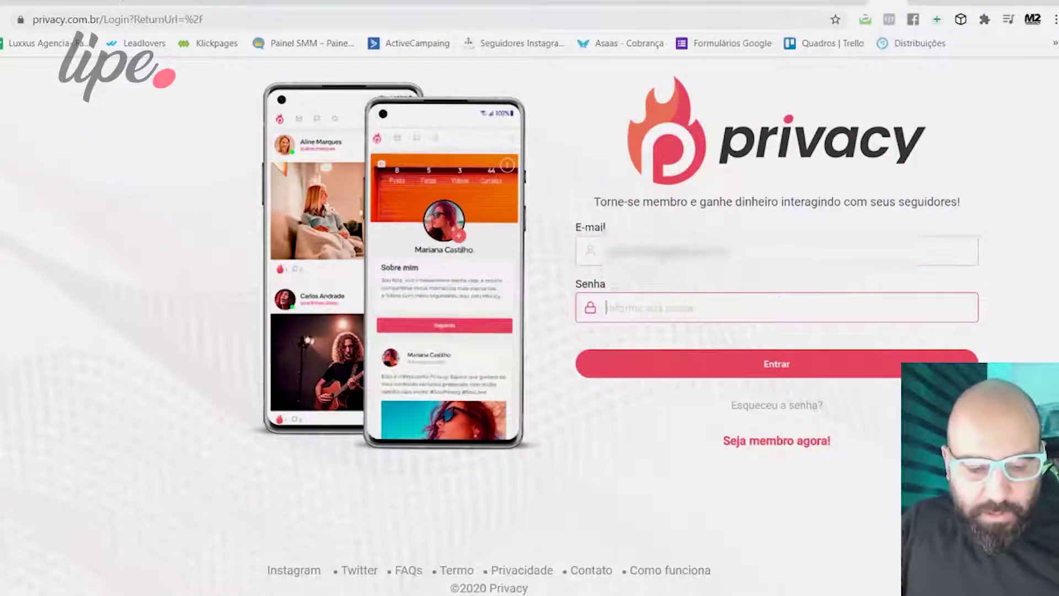
type("•••••")
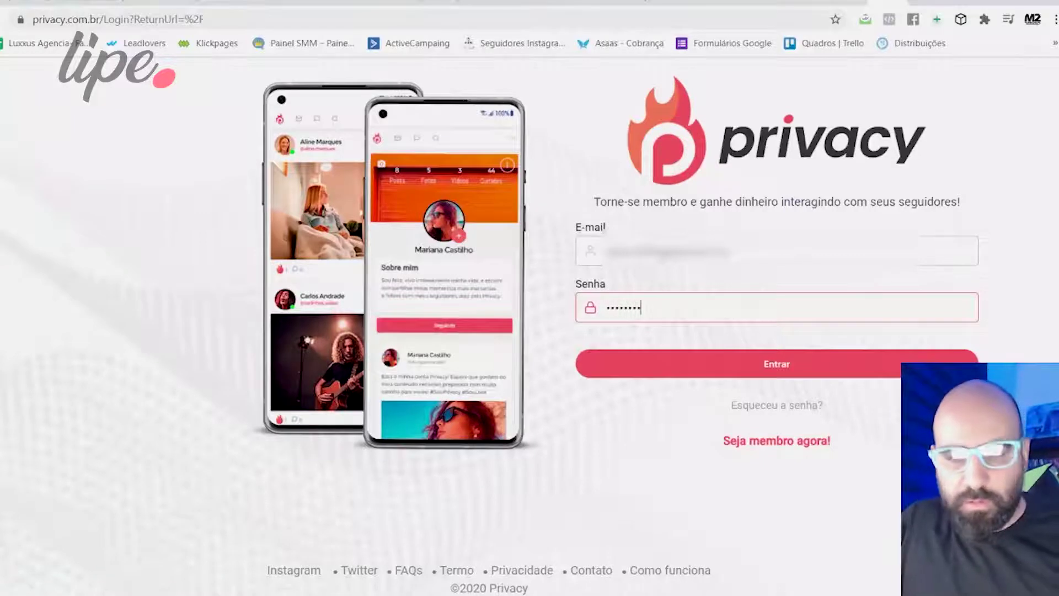
left_click(776, 367)
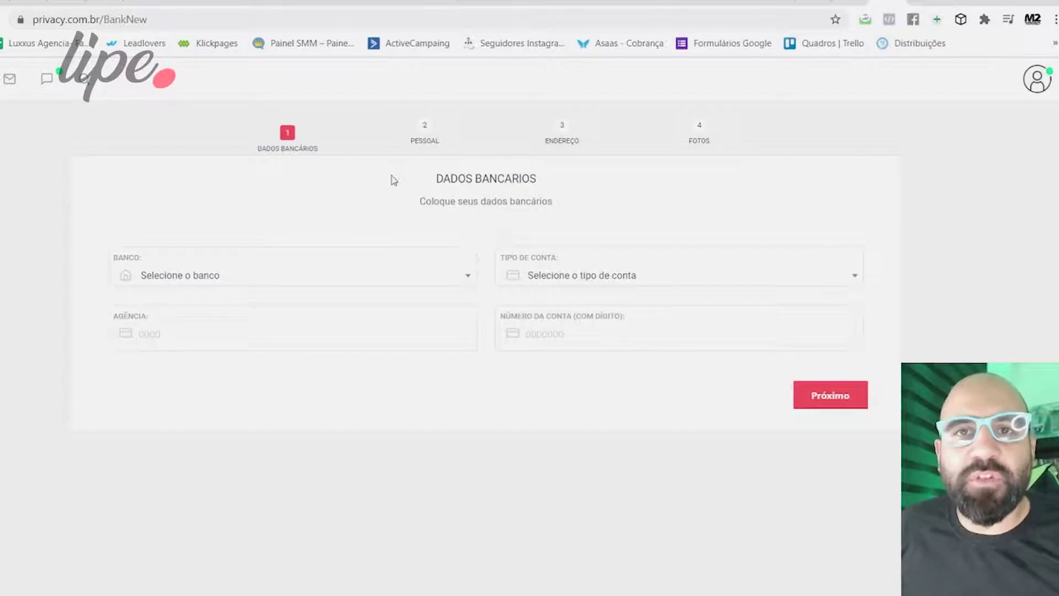
Enter bank details with Itaú Unibanco, a Corrente account and the account number, then continue.
left_click(229, 279)
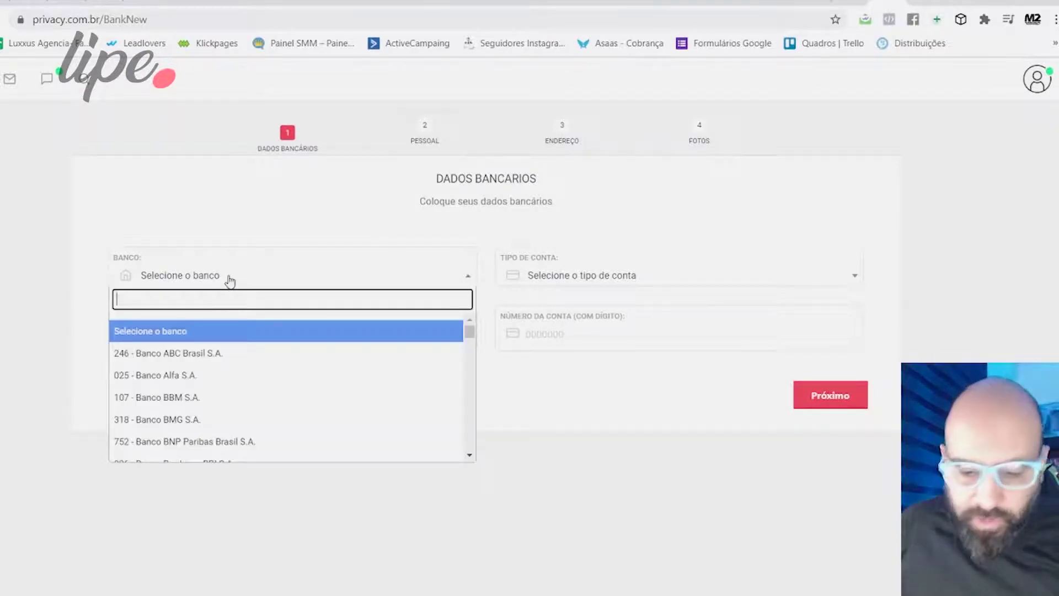
type("itau")
left_click(191, 331)
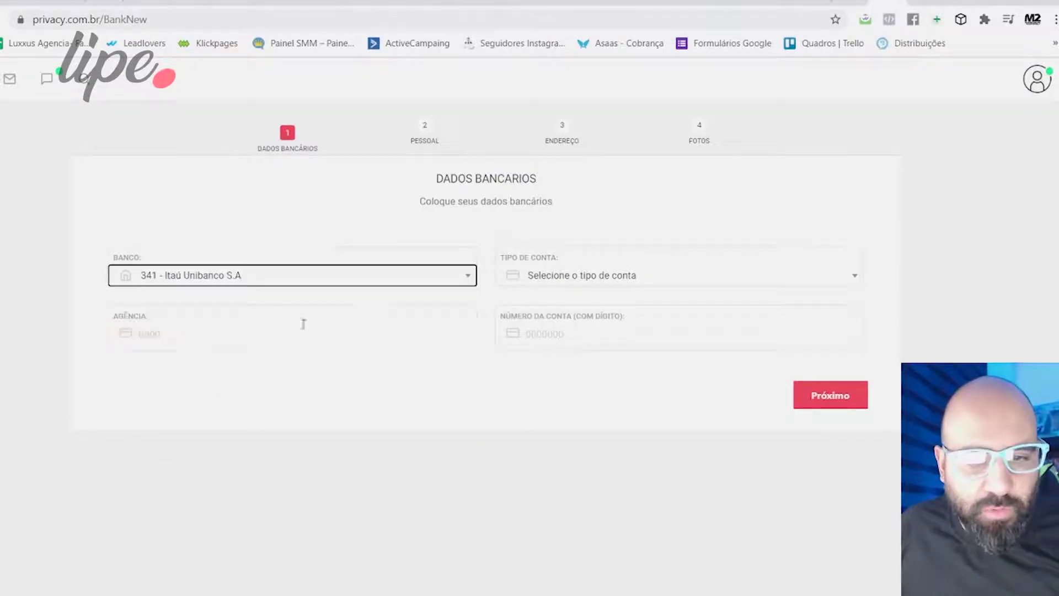
left_click(558, 277)
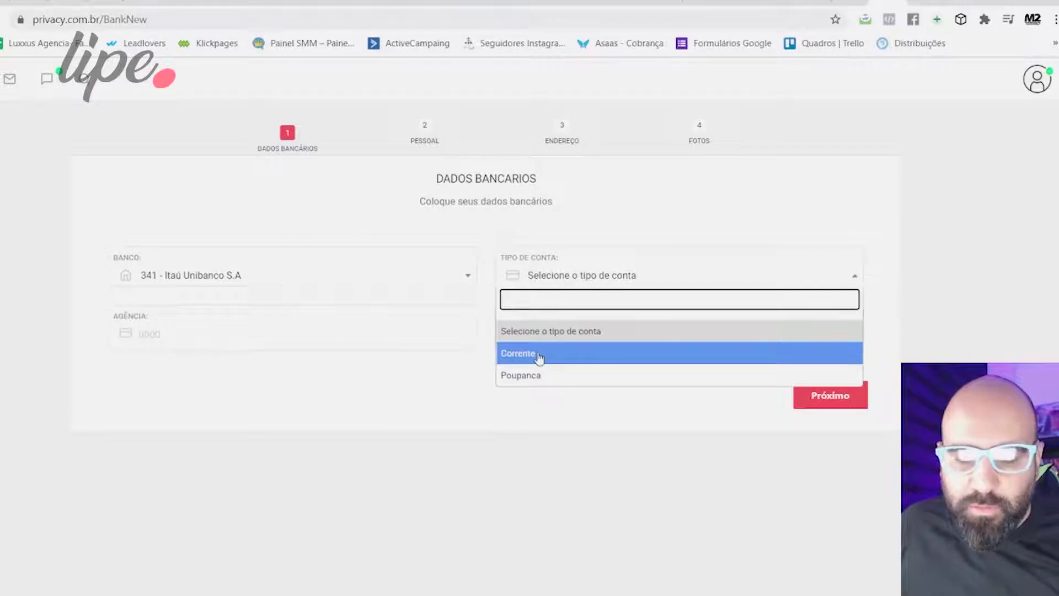
left_click(538, 357)
left_click(221, 337)
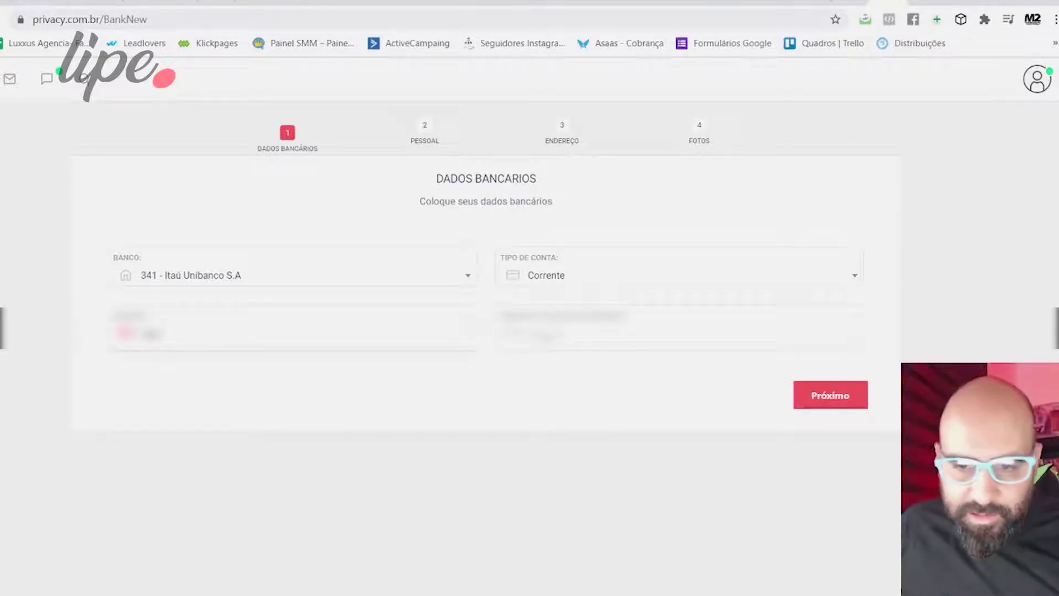
left_click(546, 336)
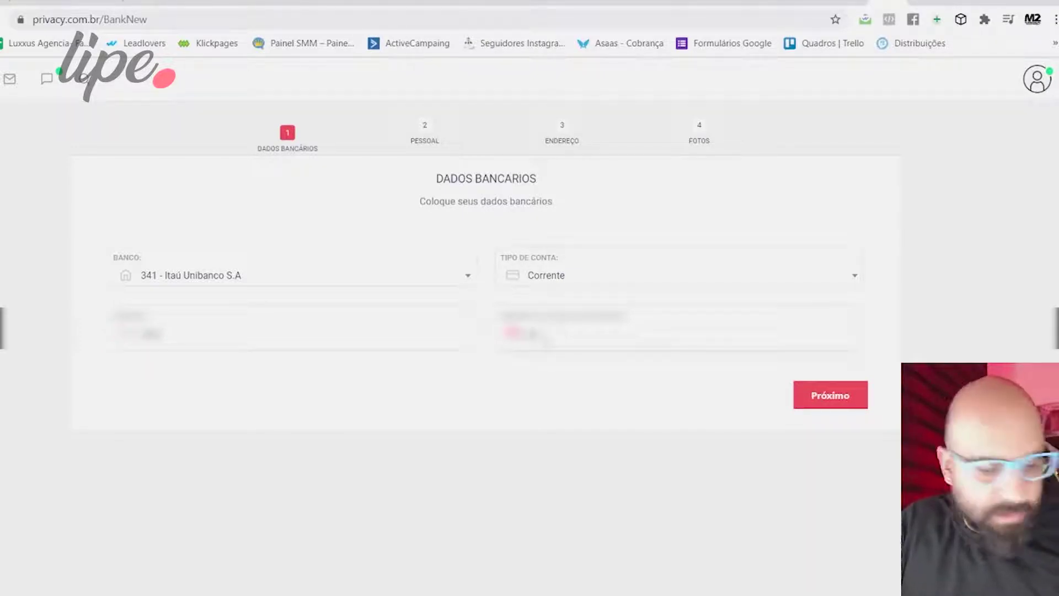
type("123")
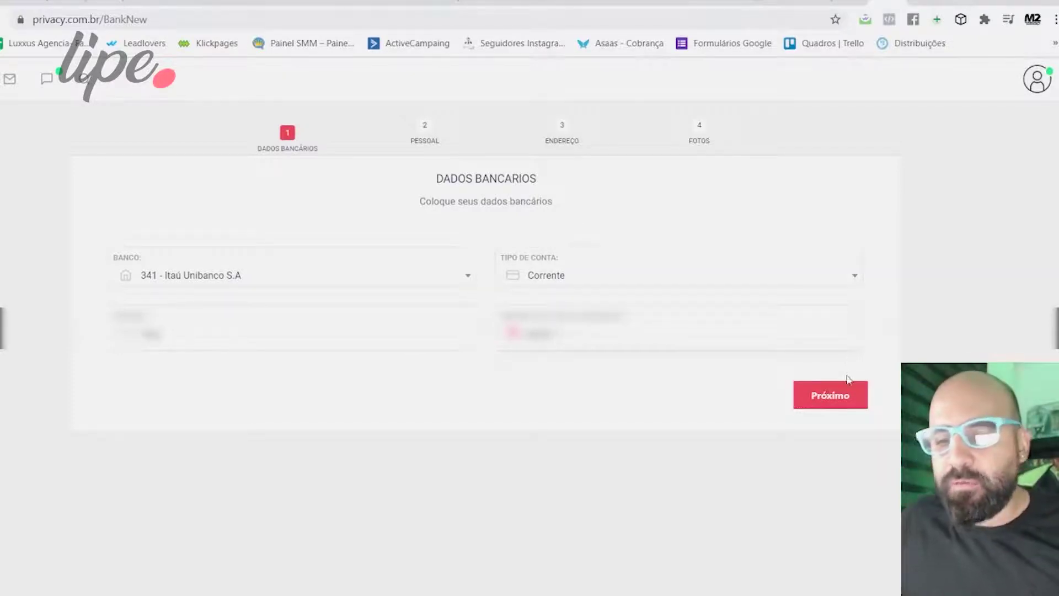
left_click(848, 402)
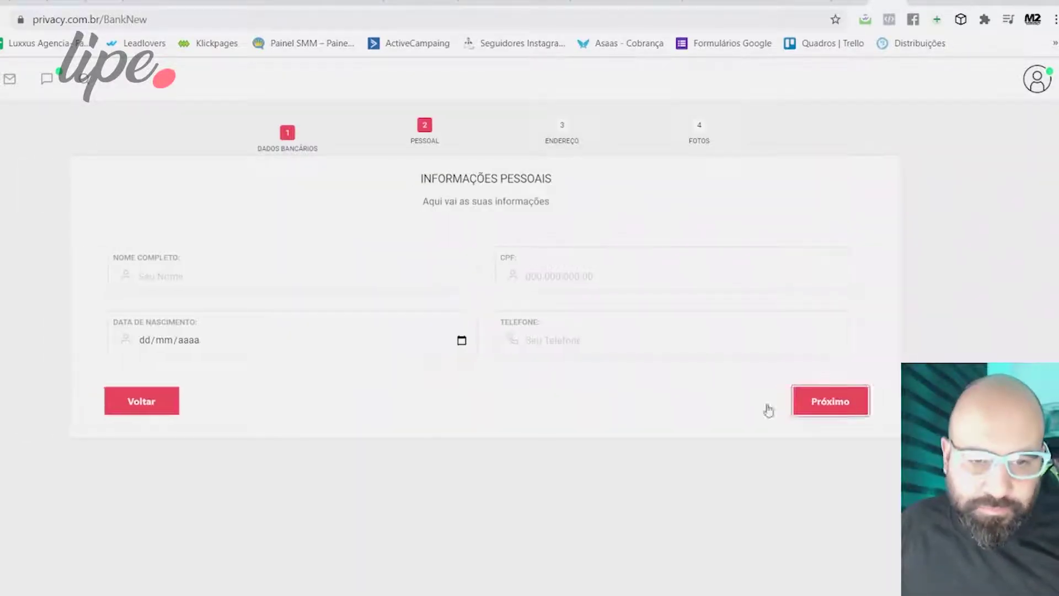
Enter the creator's full name and paste the CPF number.
left_click(218, 282)
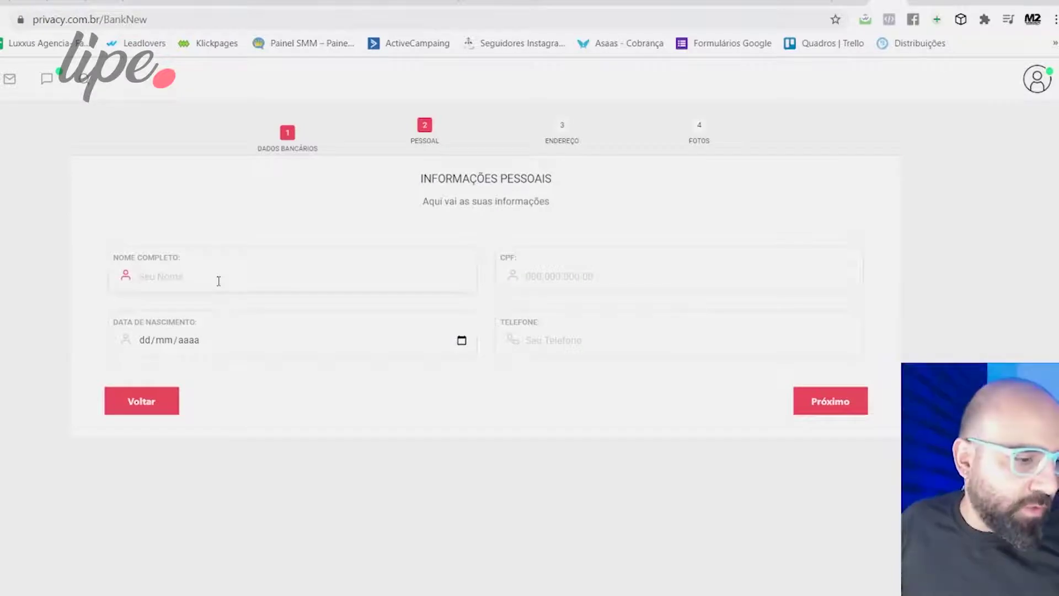
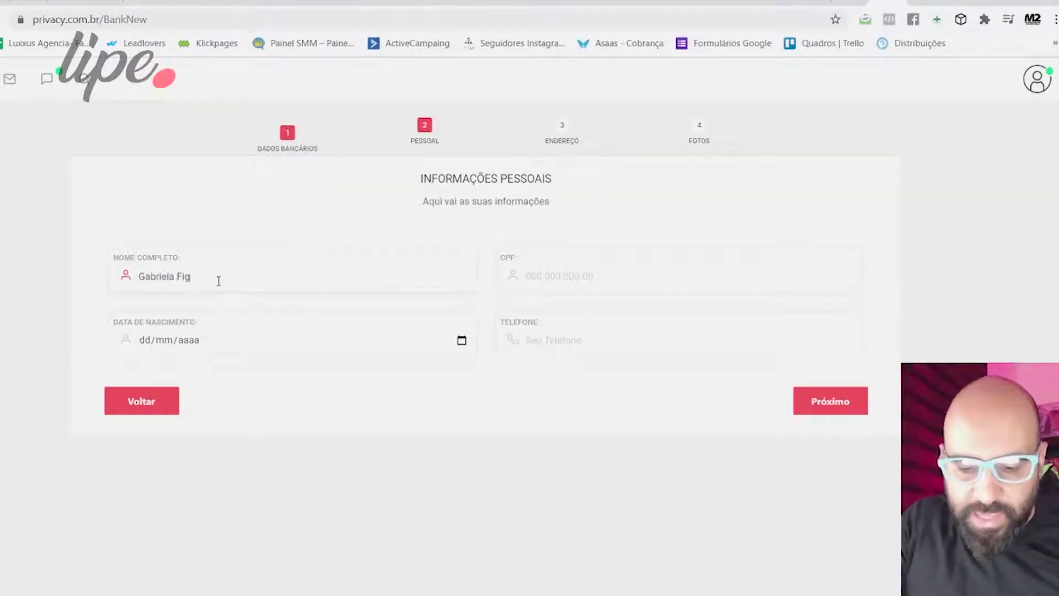
key("Tab")
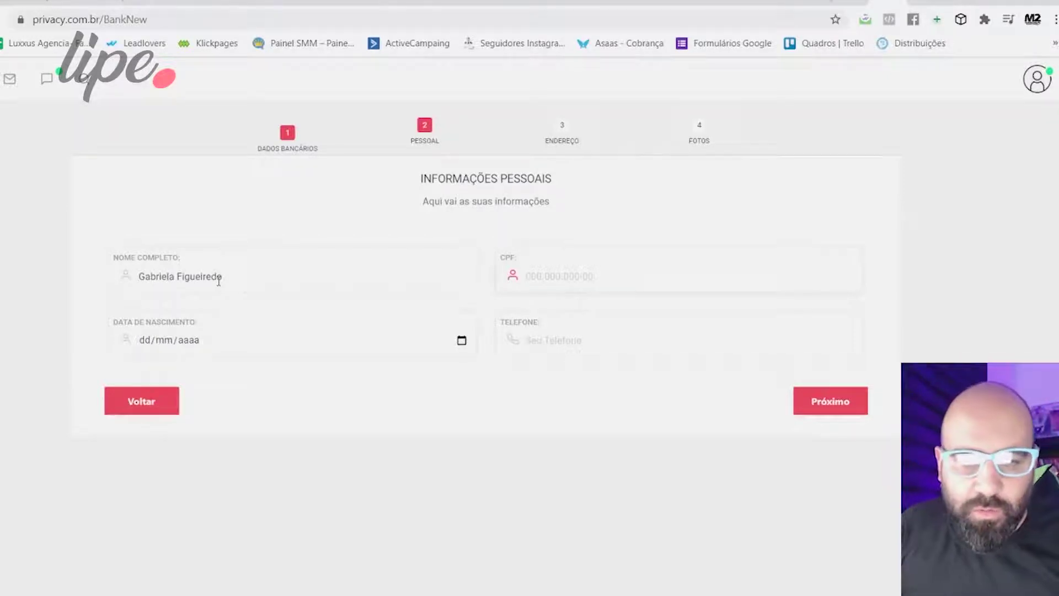
left_click(232, 463)
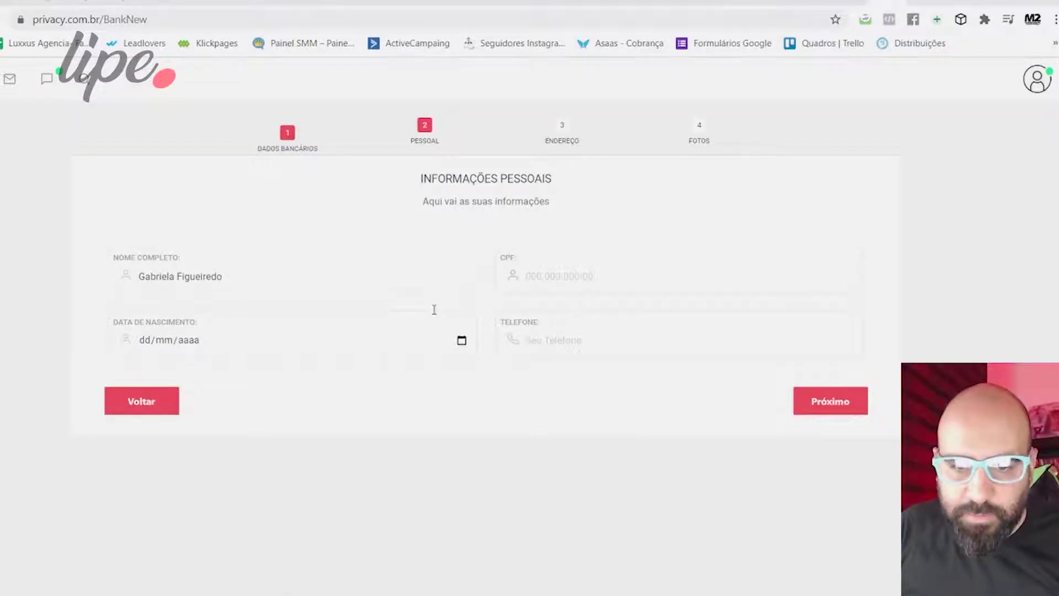
left_click(530, 276)
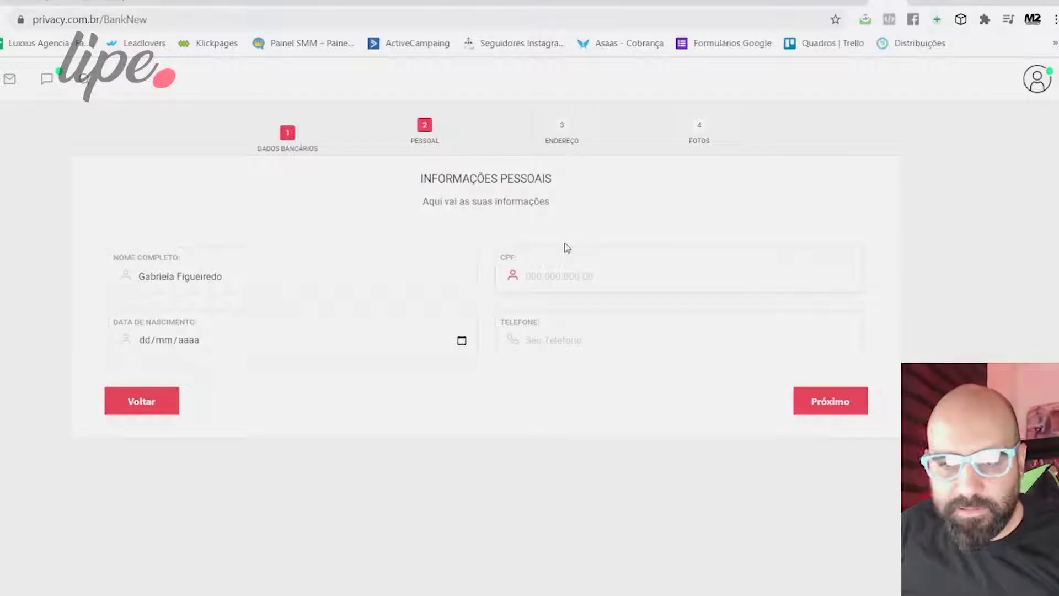
key("ctrl+v")
left_click(181, 347)
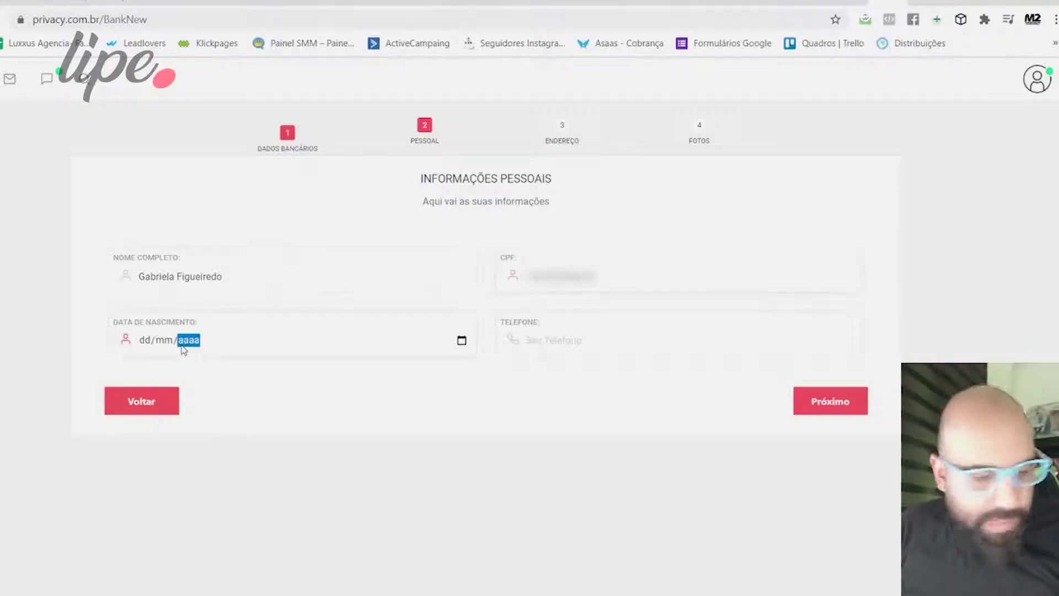
left_click(142, 346)
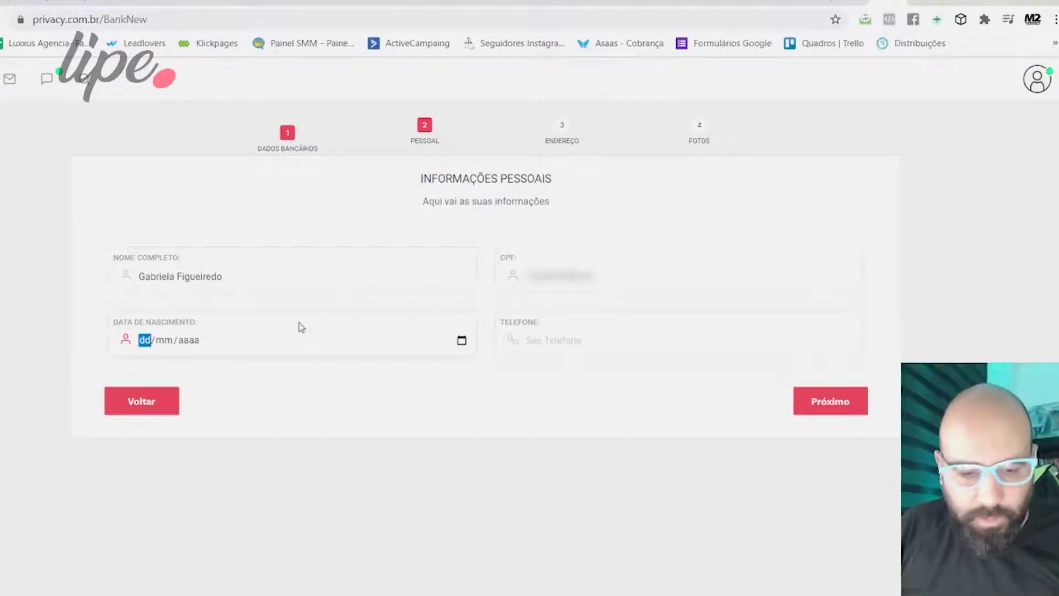
type("12/10/00941")
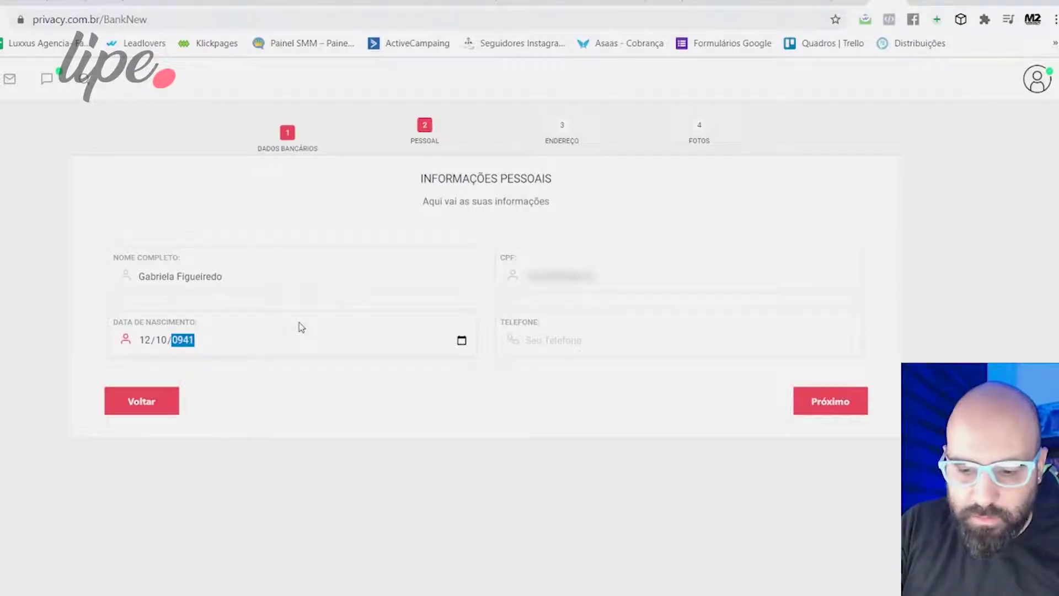
key("BackSpace")
type("1994")
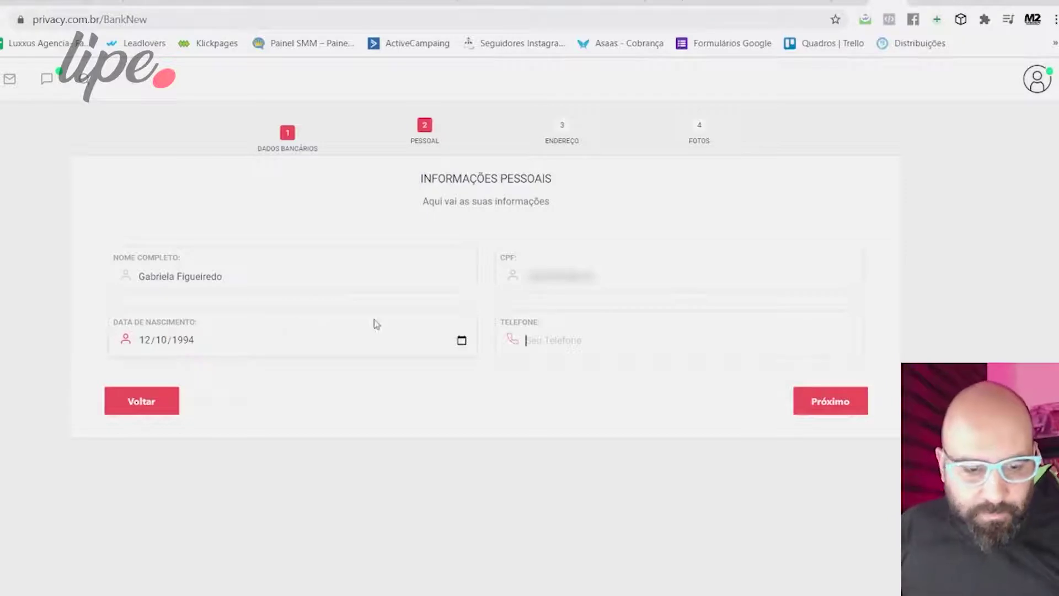
left_click(556, 343)
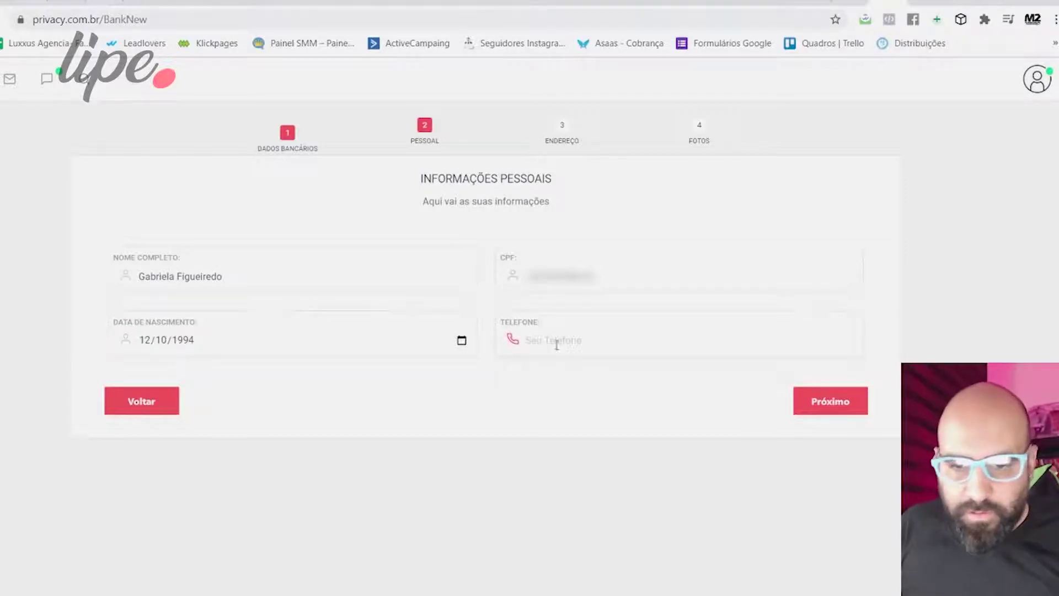
type("11999999999")
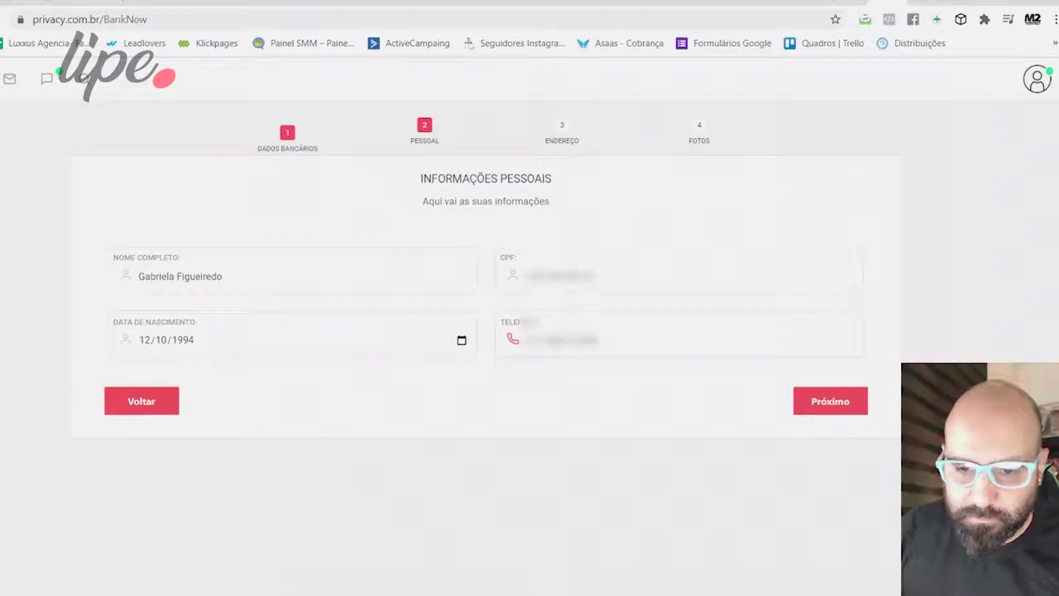
left_click(844, 406)
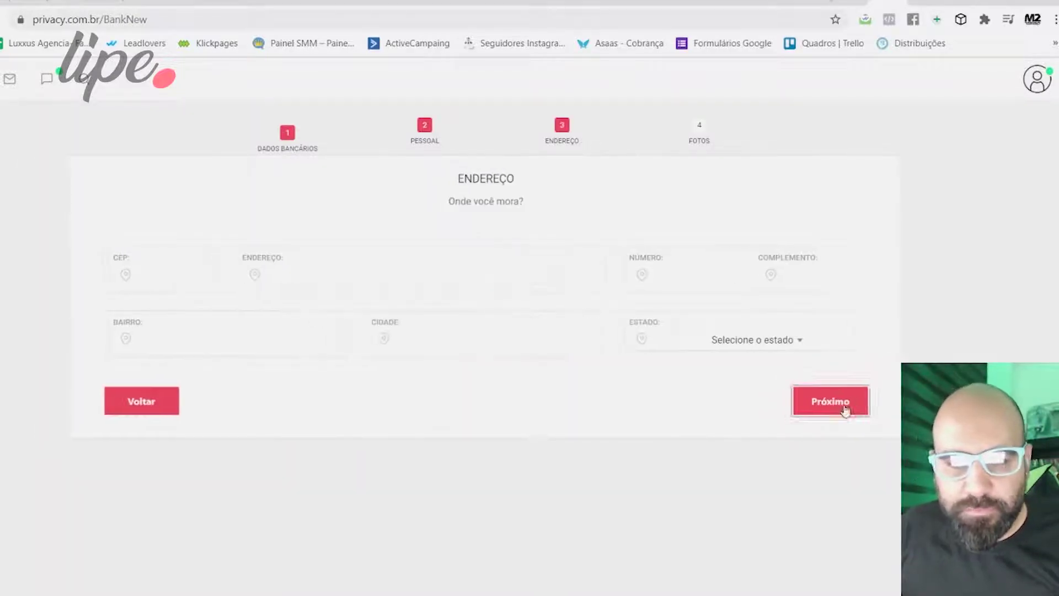
Fill in the postal code and house number, choose state Minas Gerais, then continue to Fotos.
left_click(165, 280)
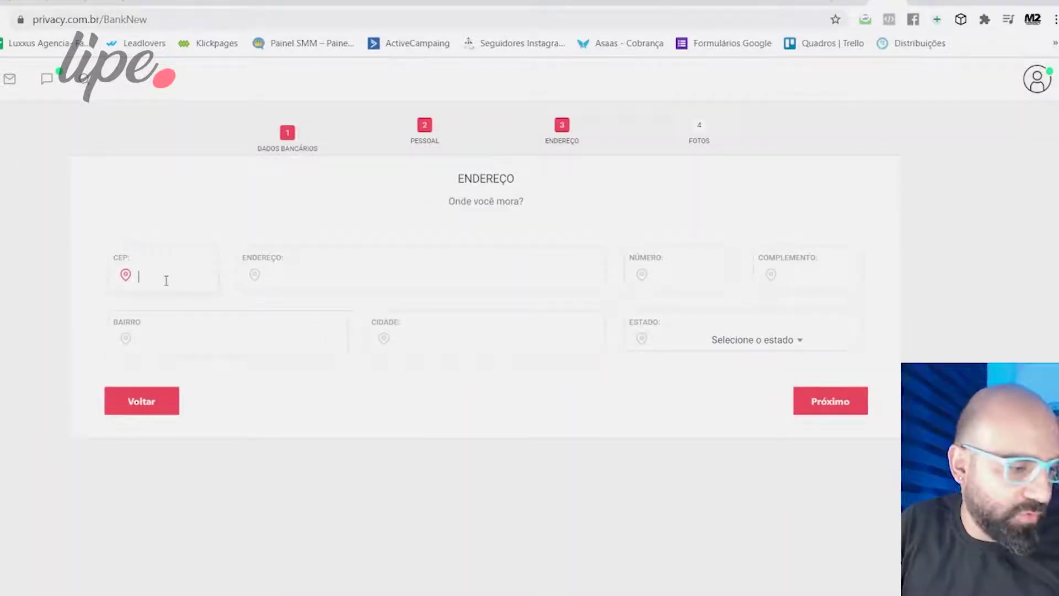
type("01")
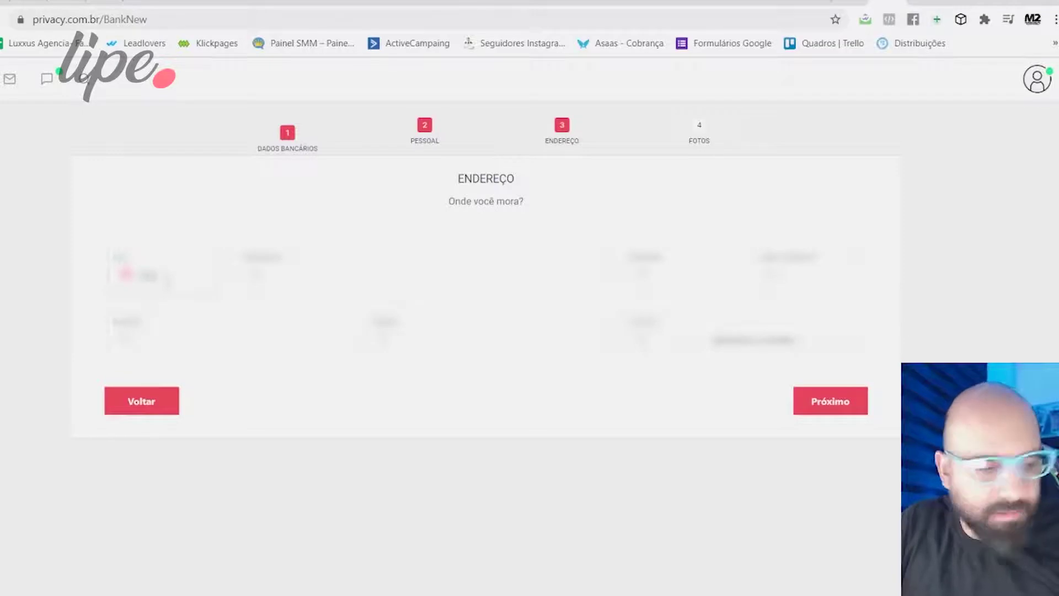
type("310")
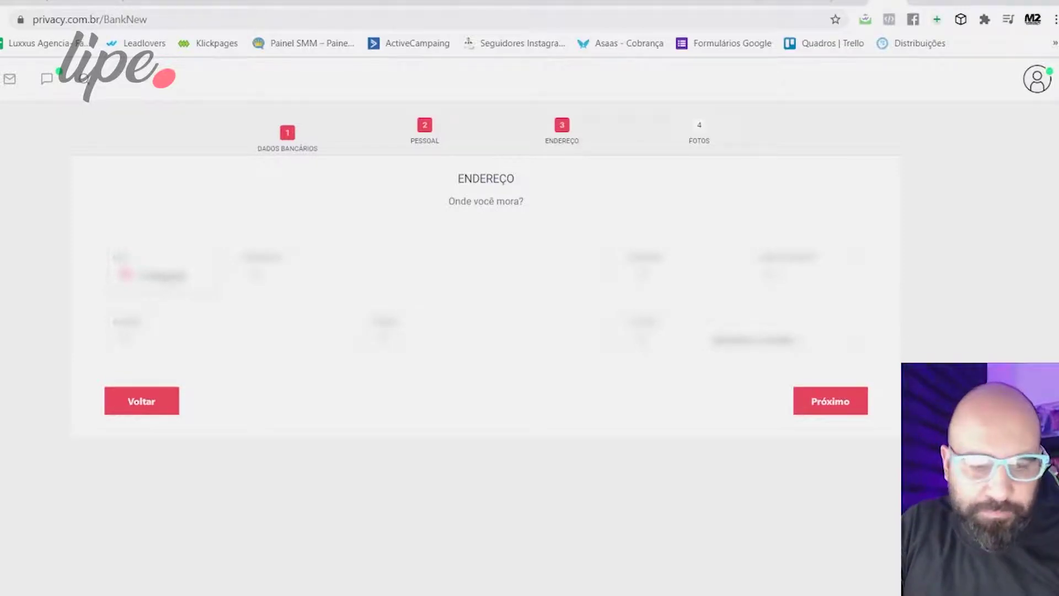
left_click(643, 275)
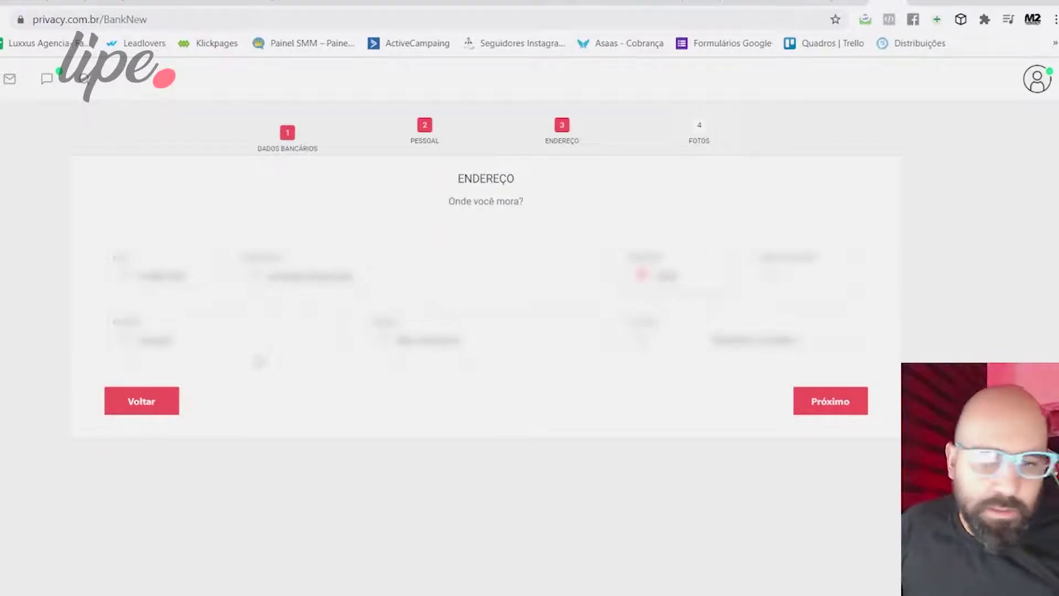
left_click(753, 343)
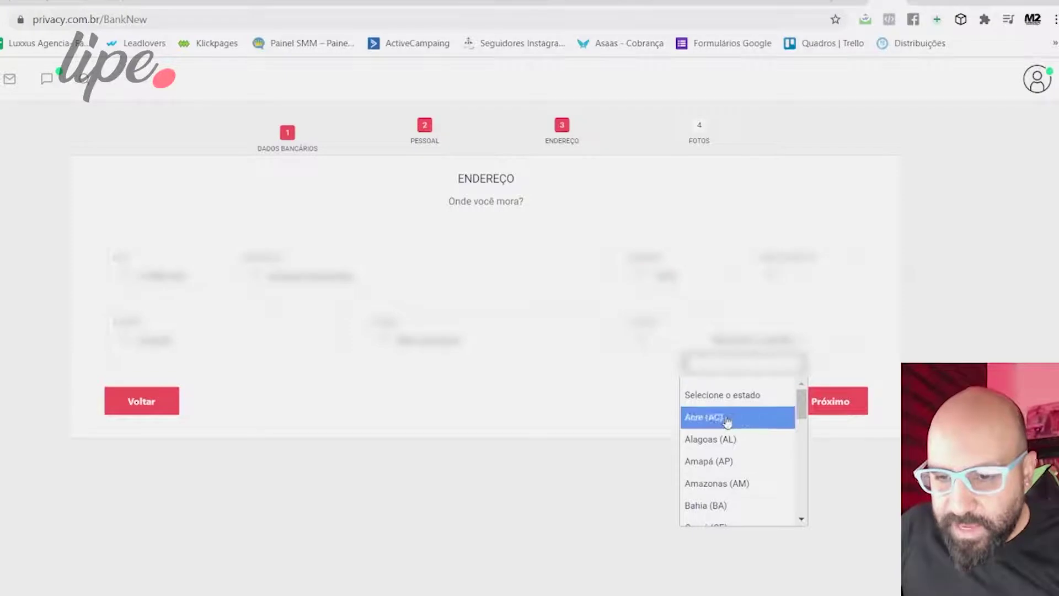
scroll(730, 441, "down", 5)
scroll(733, 497, "down", 3)
scroll(725, 469, "up", 3)
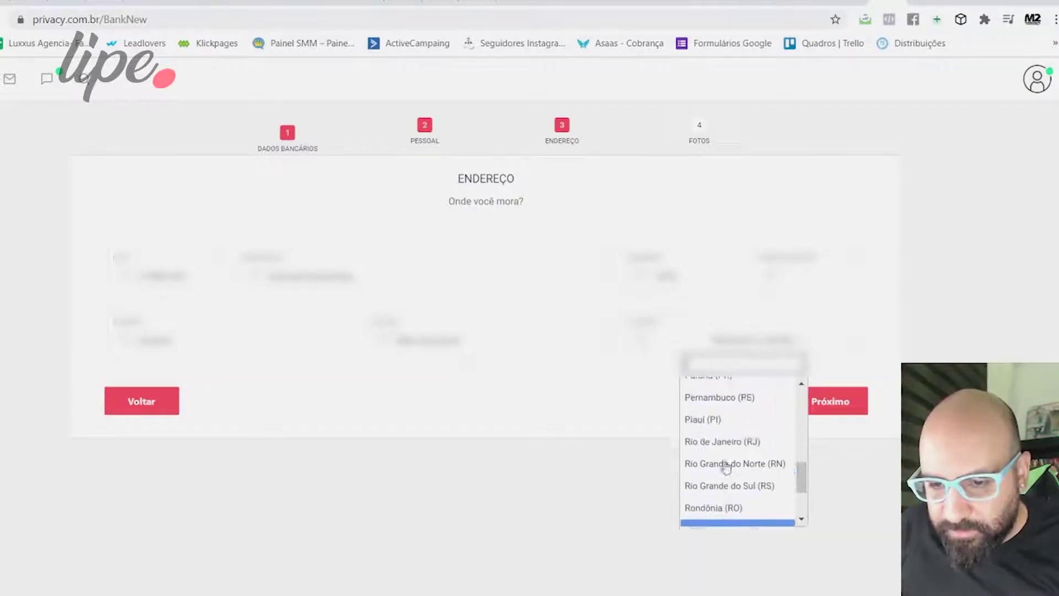
scroll(727, 461, "up", 1)
left_click(734, 459)
left_click(837, 403)
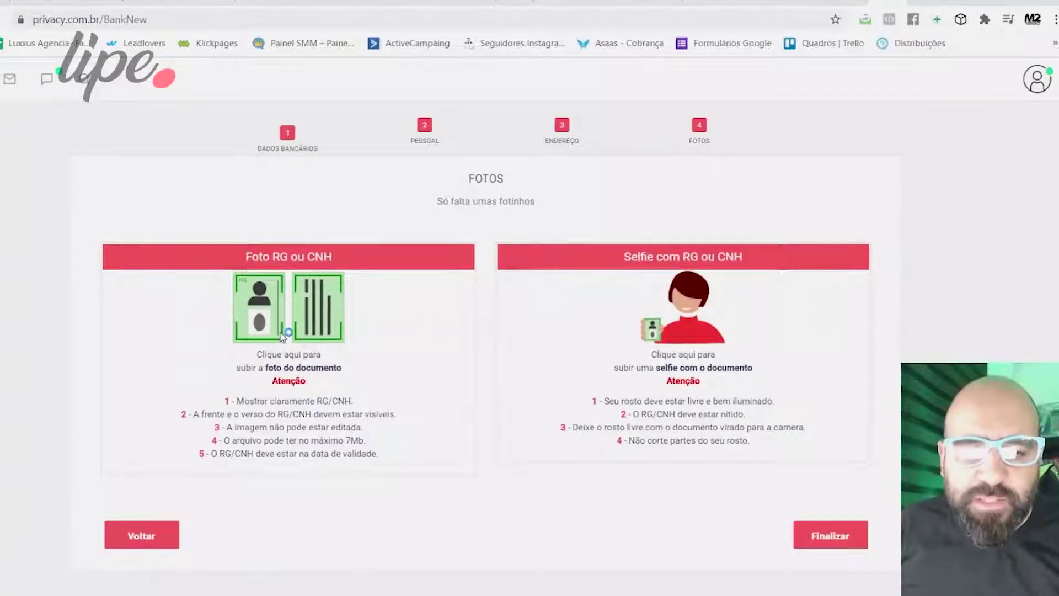
Upload the RG/CNH document photo and submit the verification with Finalizar.
left_click(289, 287)
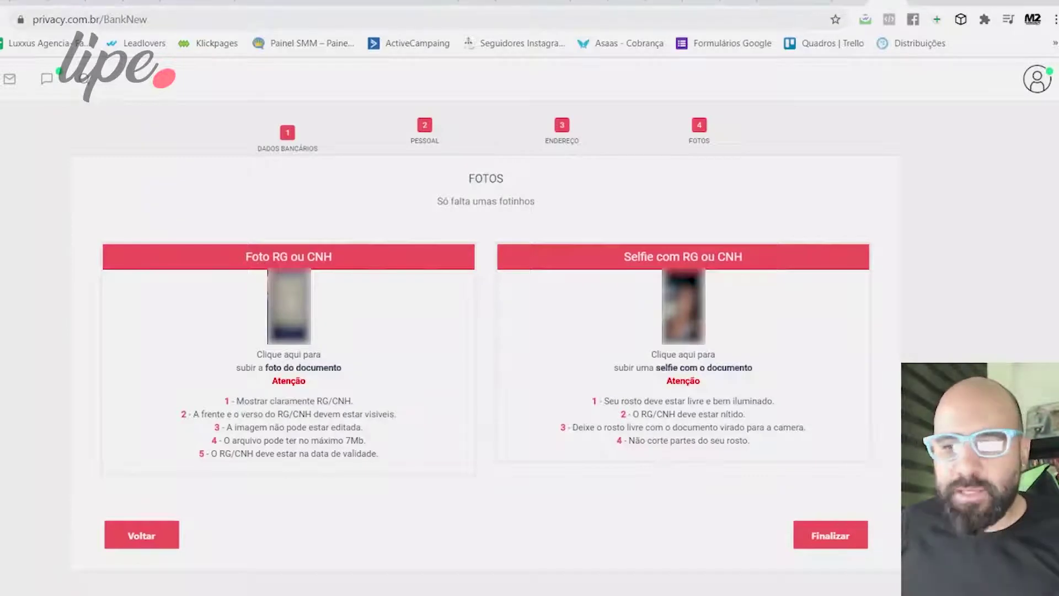
left_click(844, 541)
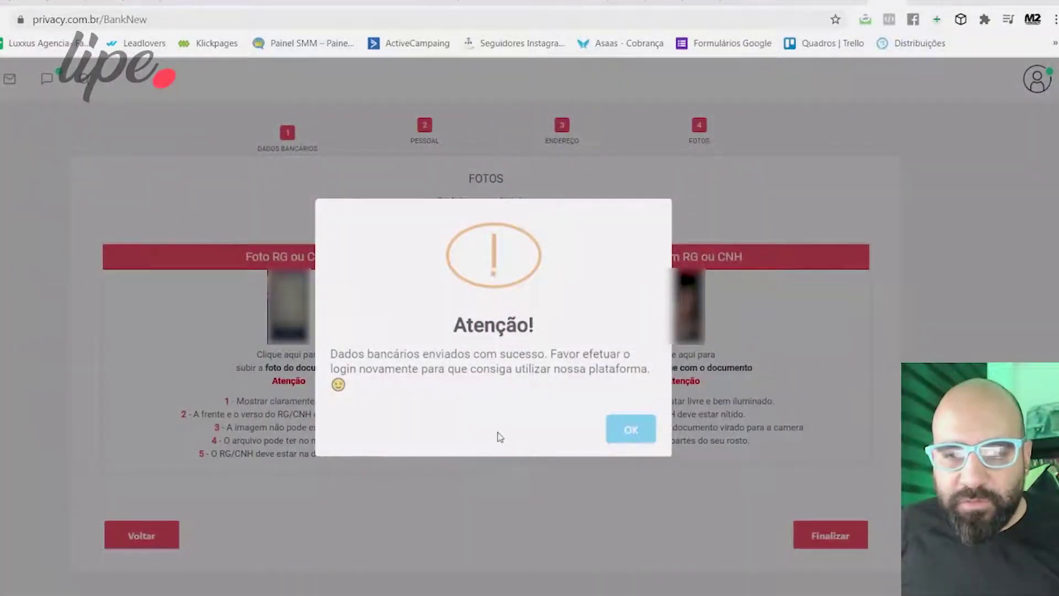
Dismiss the success notice and log in with the account username and password.
left_click(635, 433)
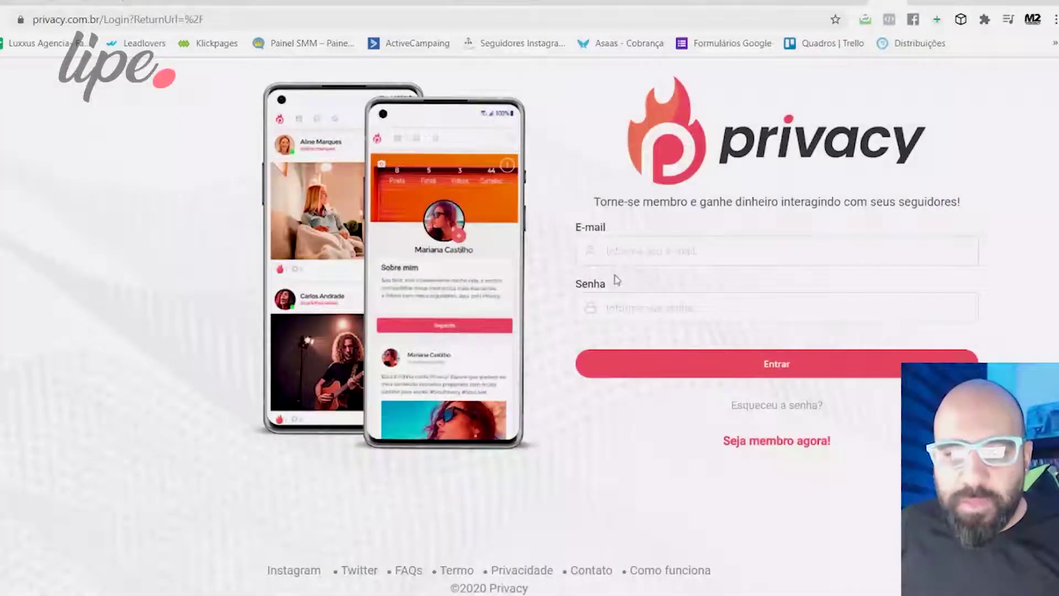
left_click(624, 263)
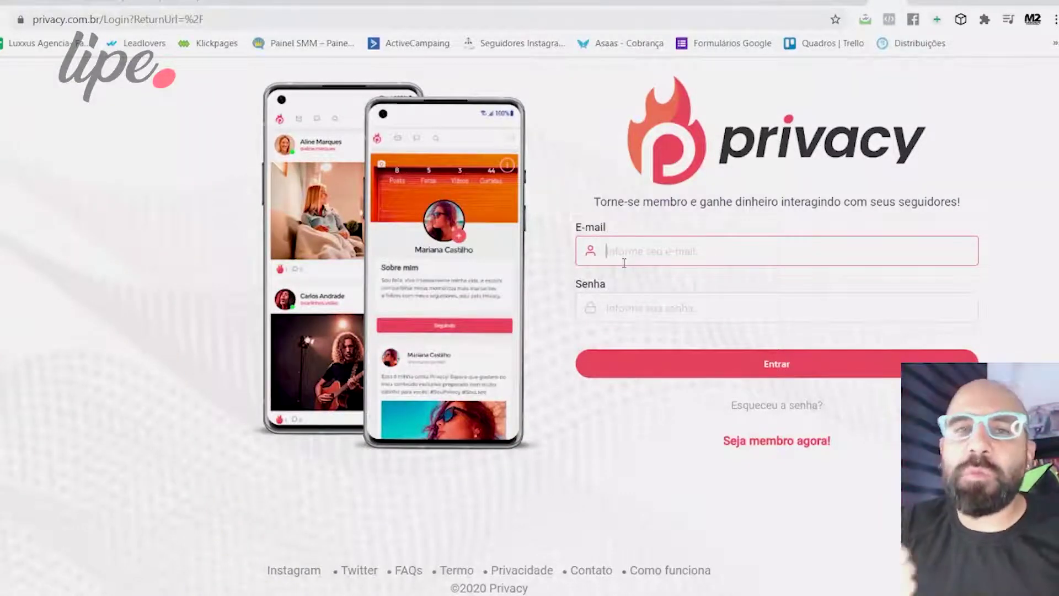
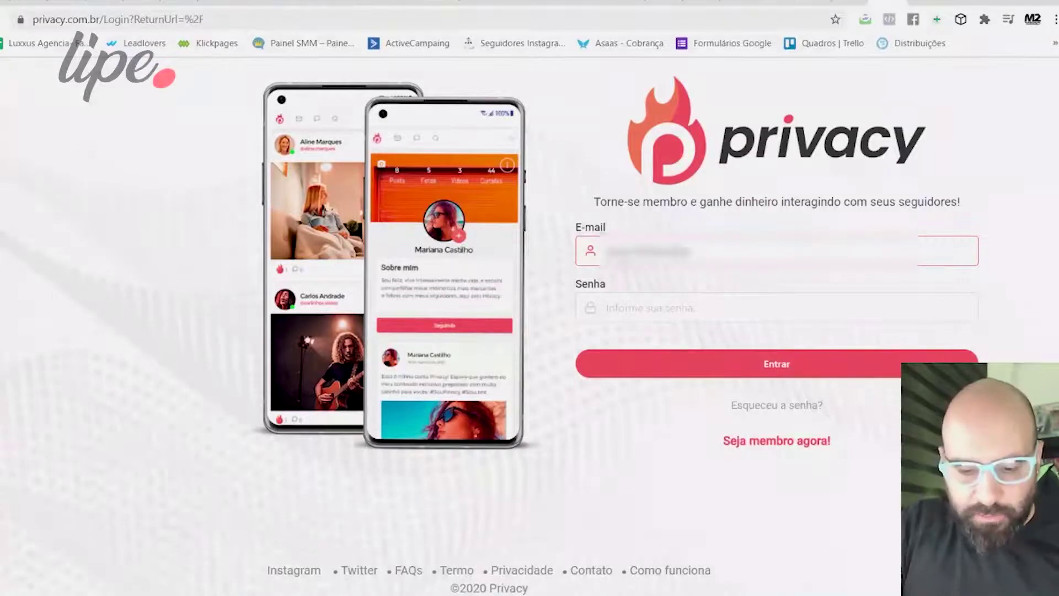
key("Tab")
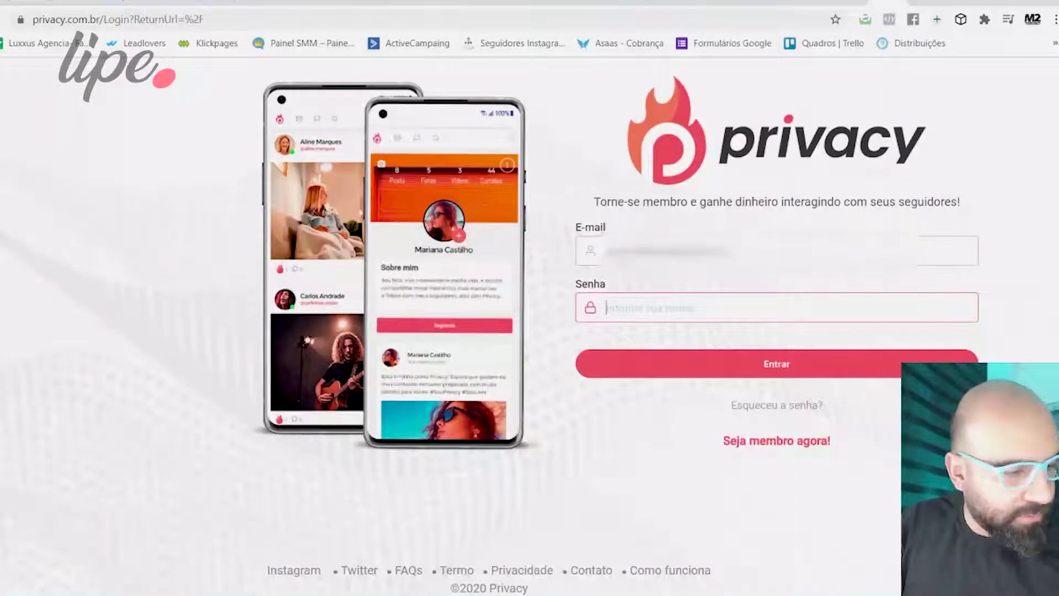
type("•••••••••")
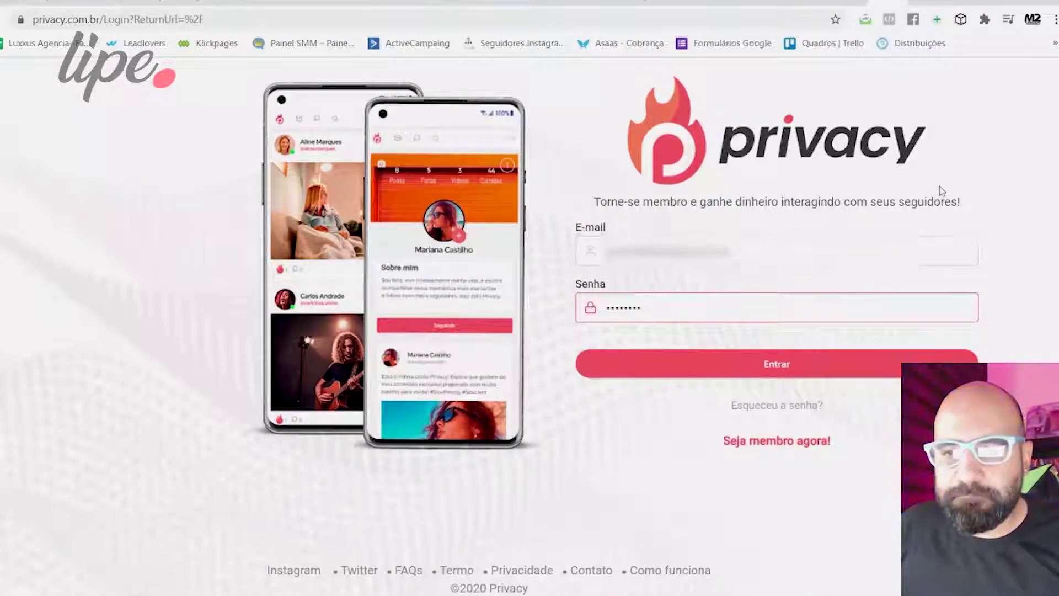
key("Return")
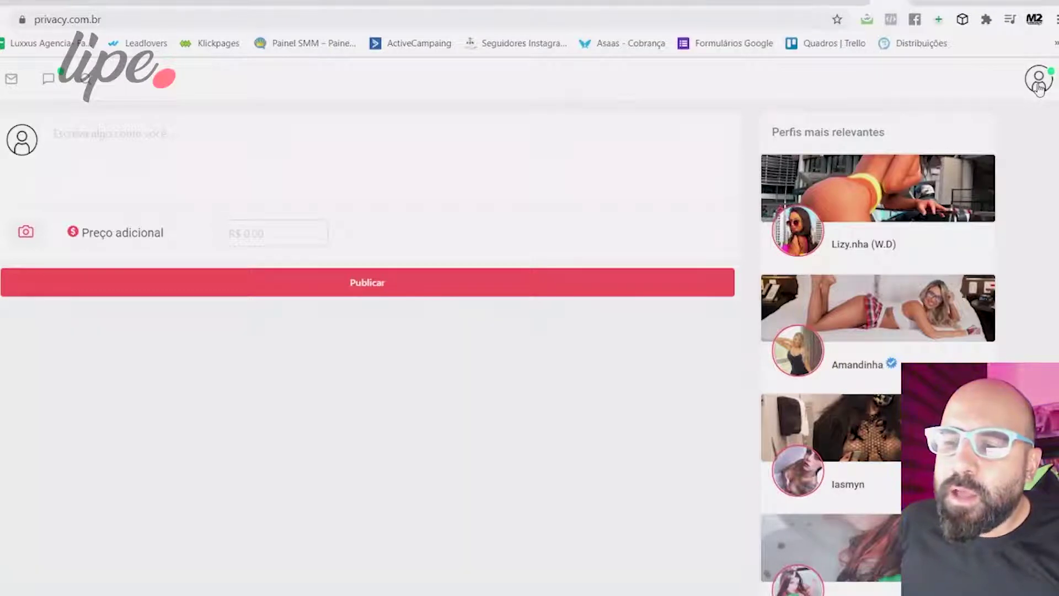
Choose Meu Banco from the avatar menu.
left_click(1039, 87)
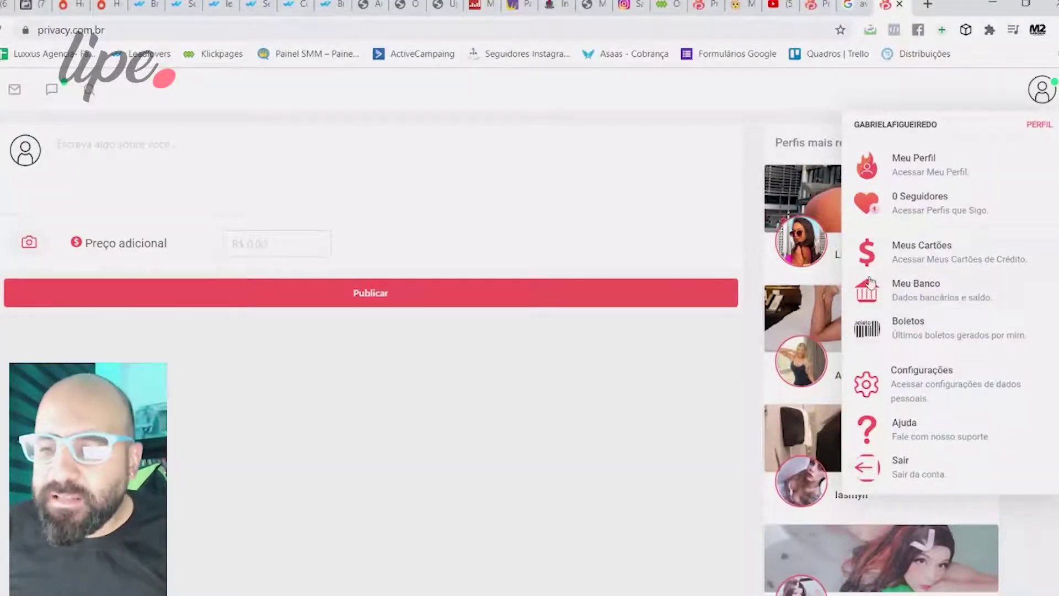
left_click(925, 292)
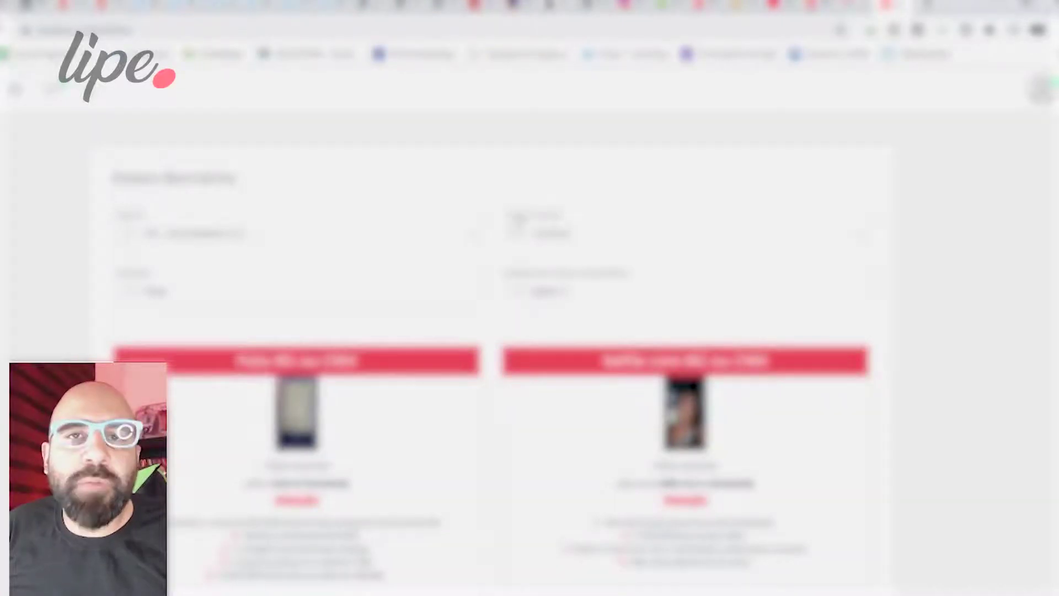
On Meu Banco, tick the left-card option and select the right-card radio option.
scroll(485, 163, "down", 3)
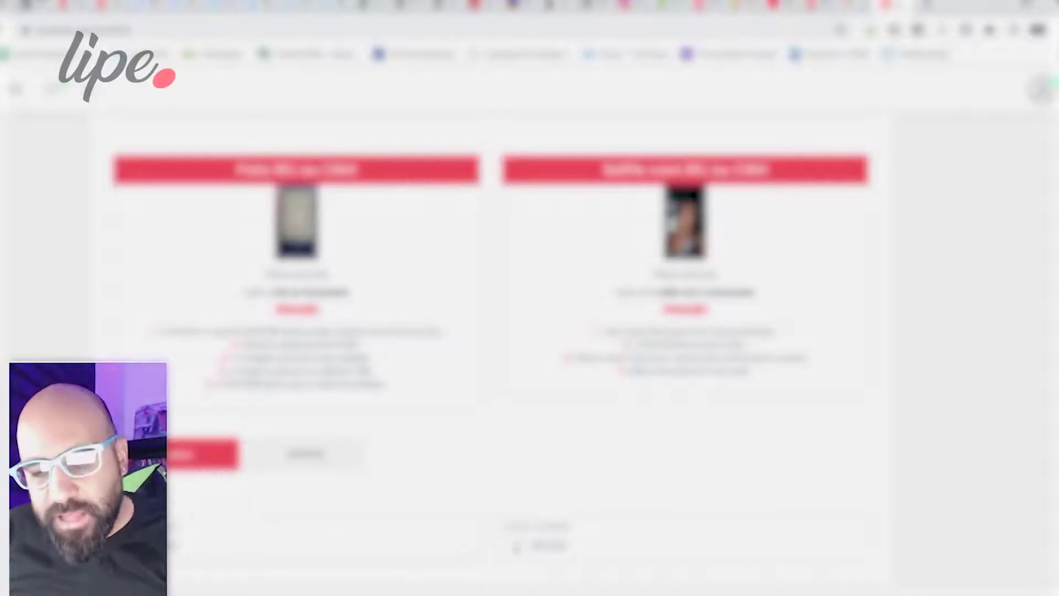
left_click(546, 545)
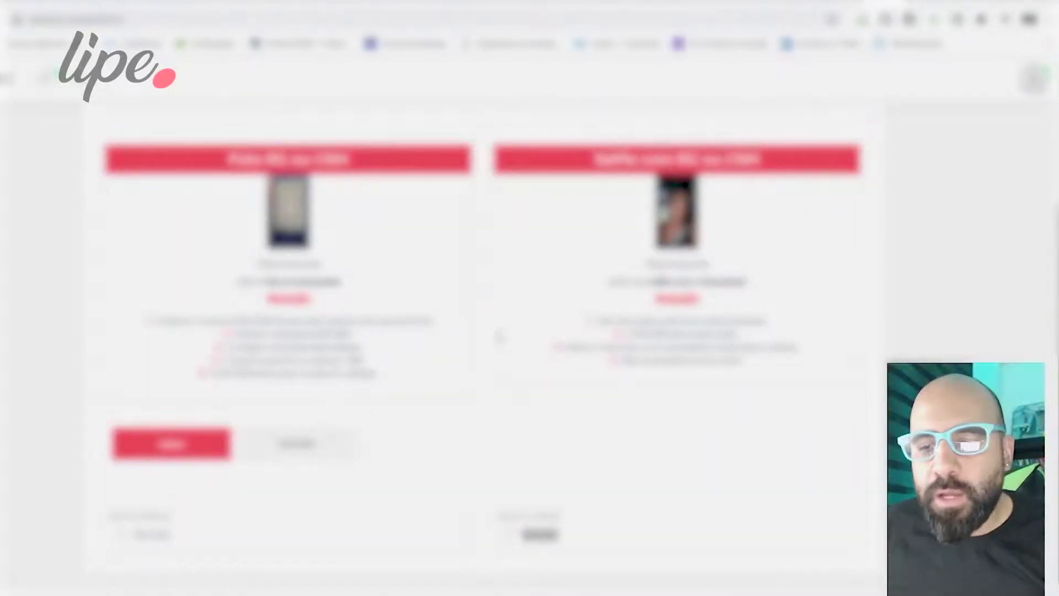
left_click(509, 534)
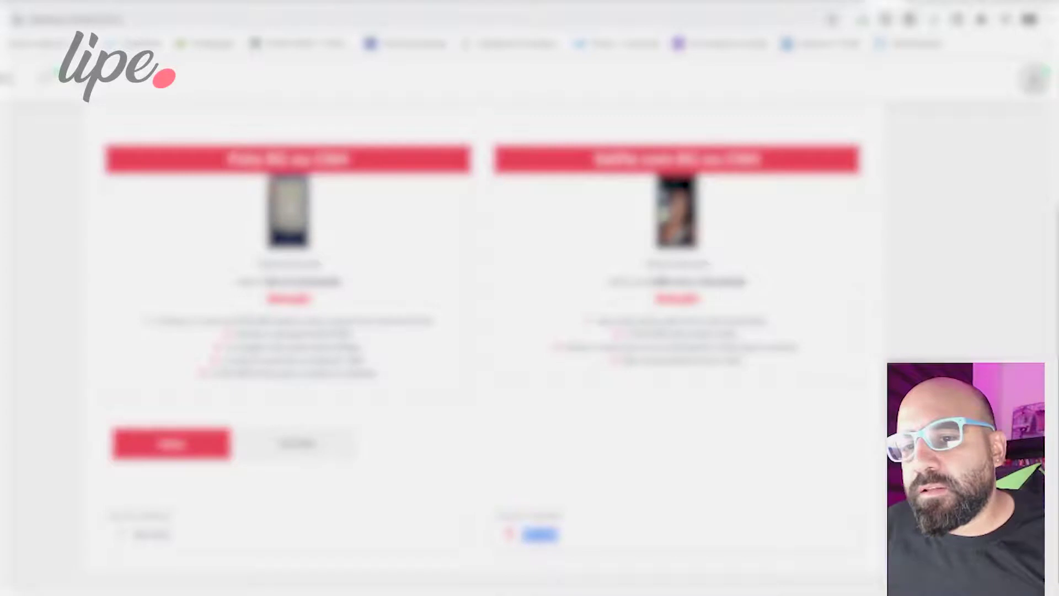
left_click(1032, 80)
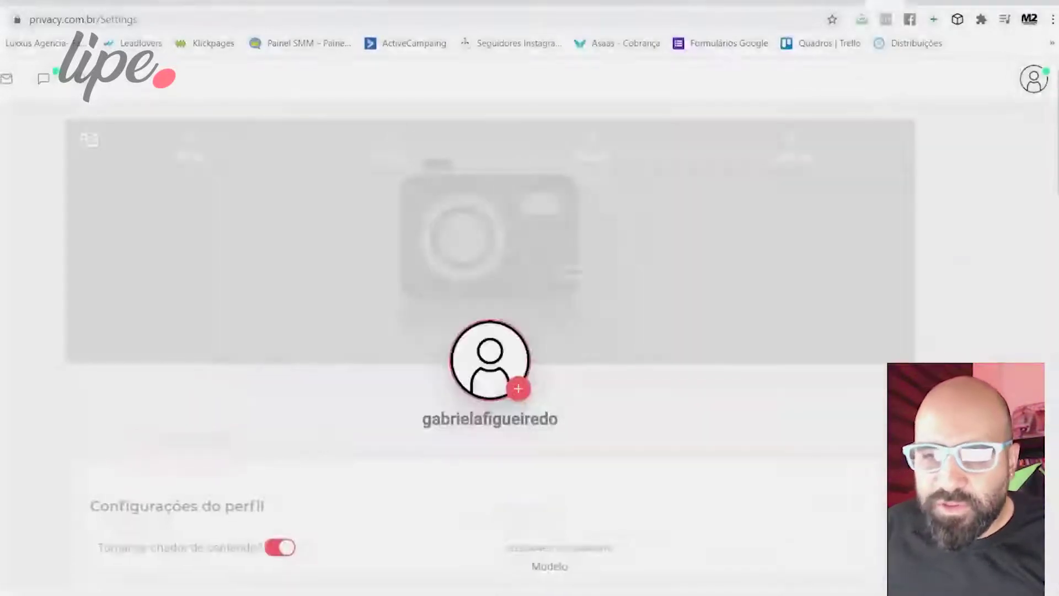
scroll(41, 329, "down", 4)
scroll(276, 320, "up", 2)
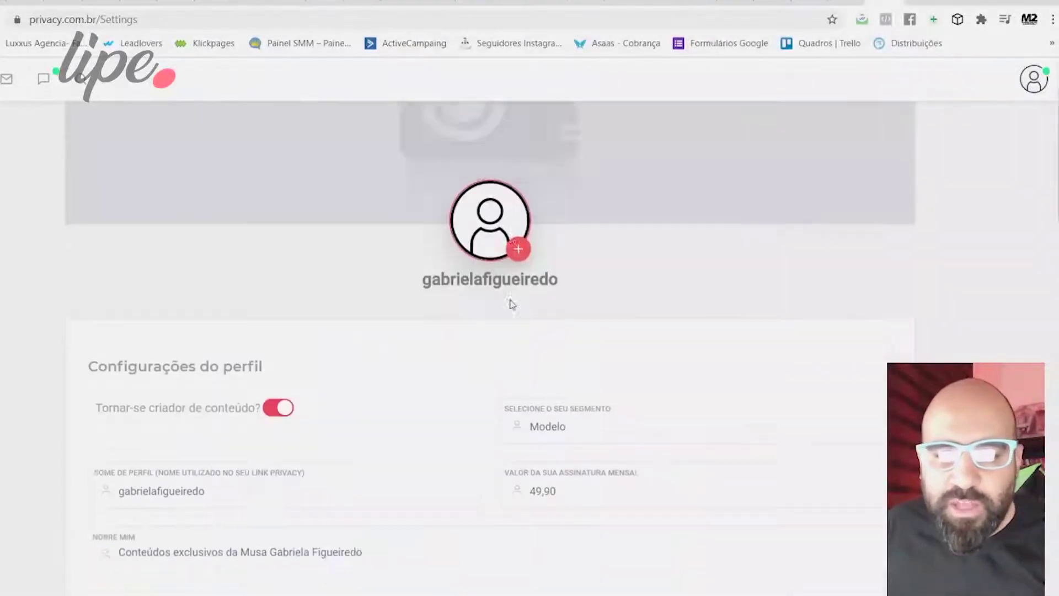
scroll(499, 306, "down", 4)
left_click_drag(588, 266, 517, 253)
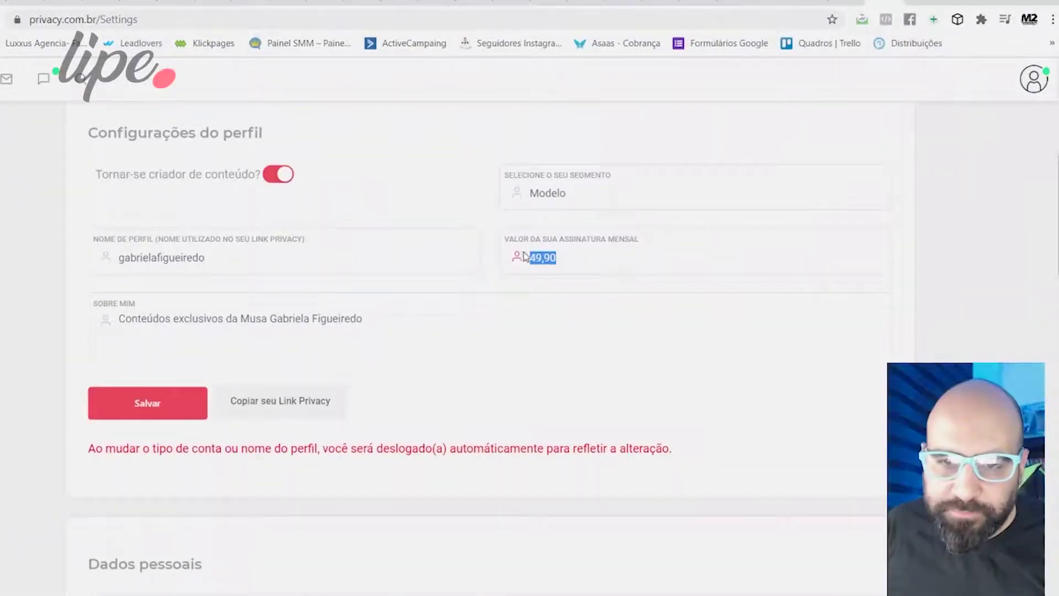
scroll(482, 263, "down", 5)
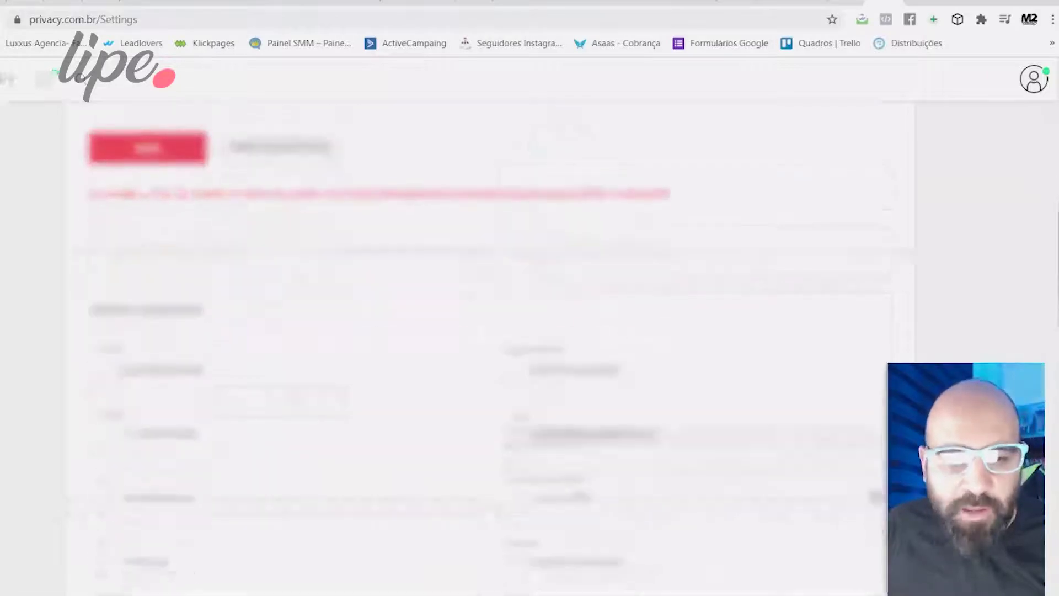
scroll(359, 394, "down", 15)
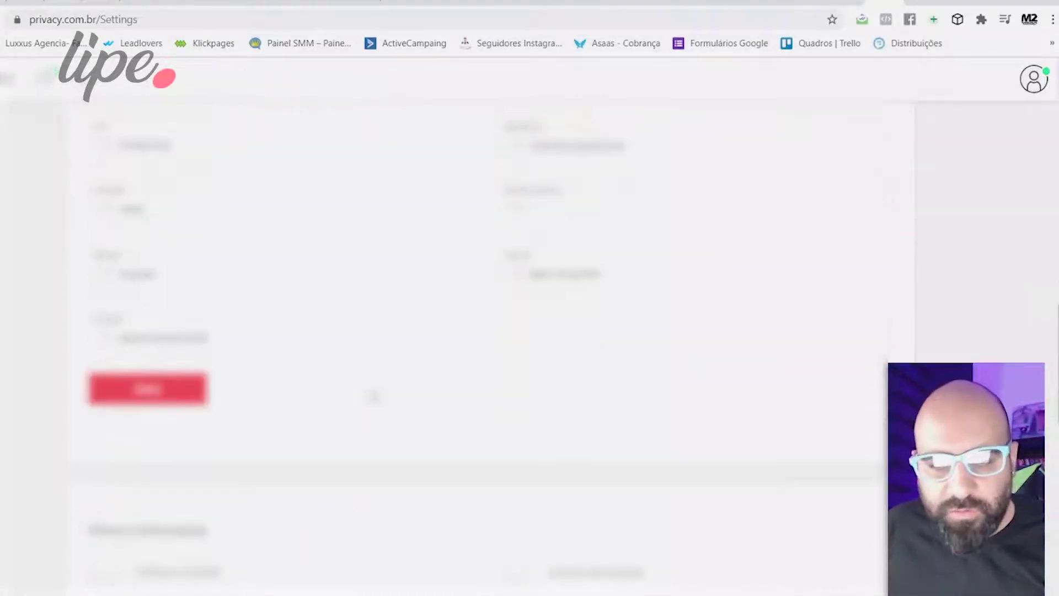
Upload a profile photo through the avatar's camera badge and view the public profile.
scroll(381, 388, "down", 2)
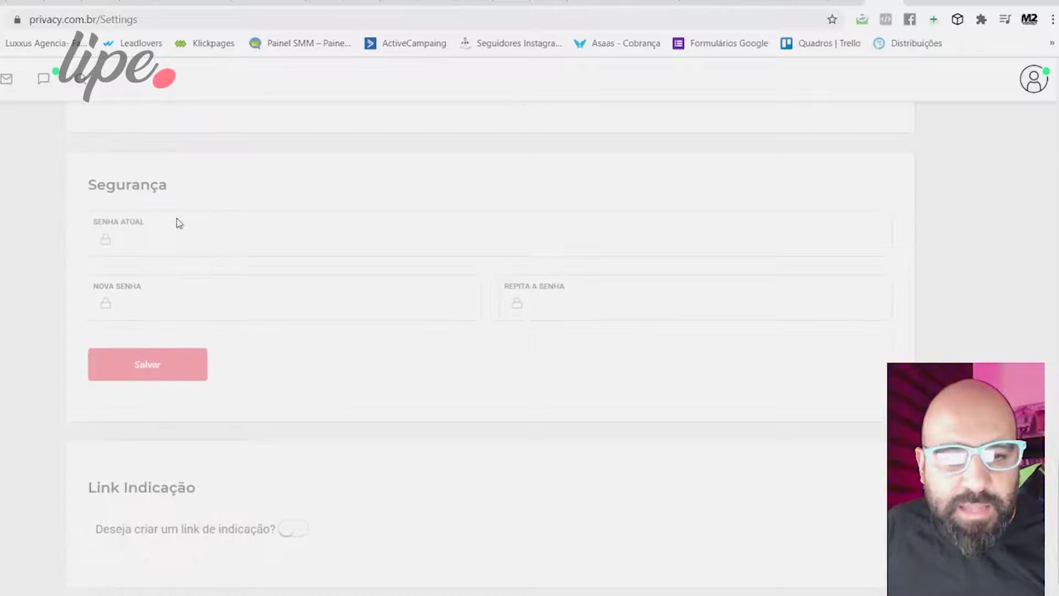
scroll(316, 382, "up", 20)
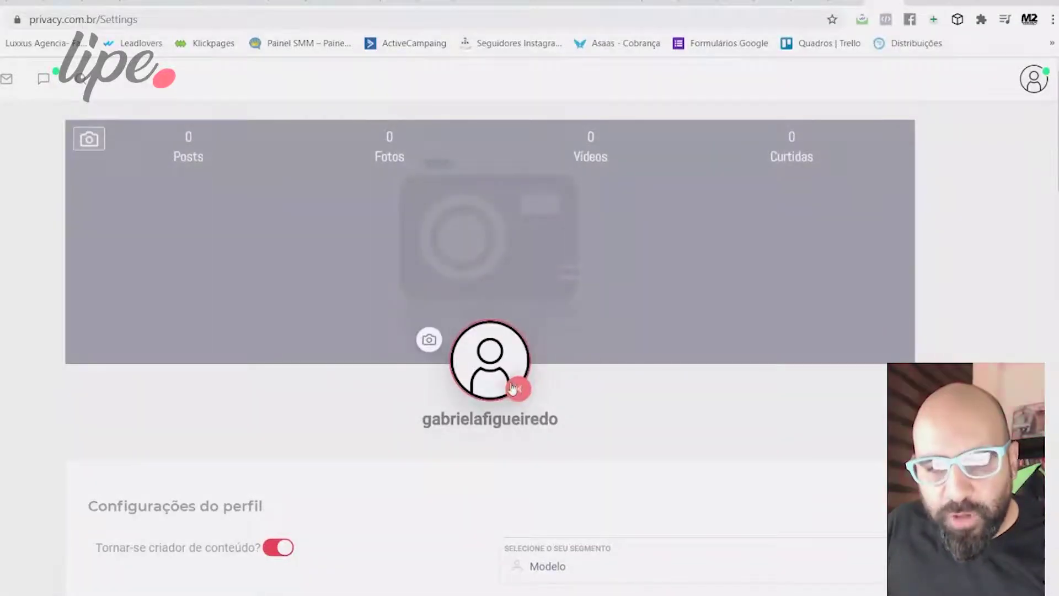
left_click(428, 338)
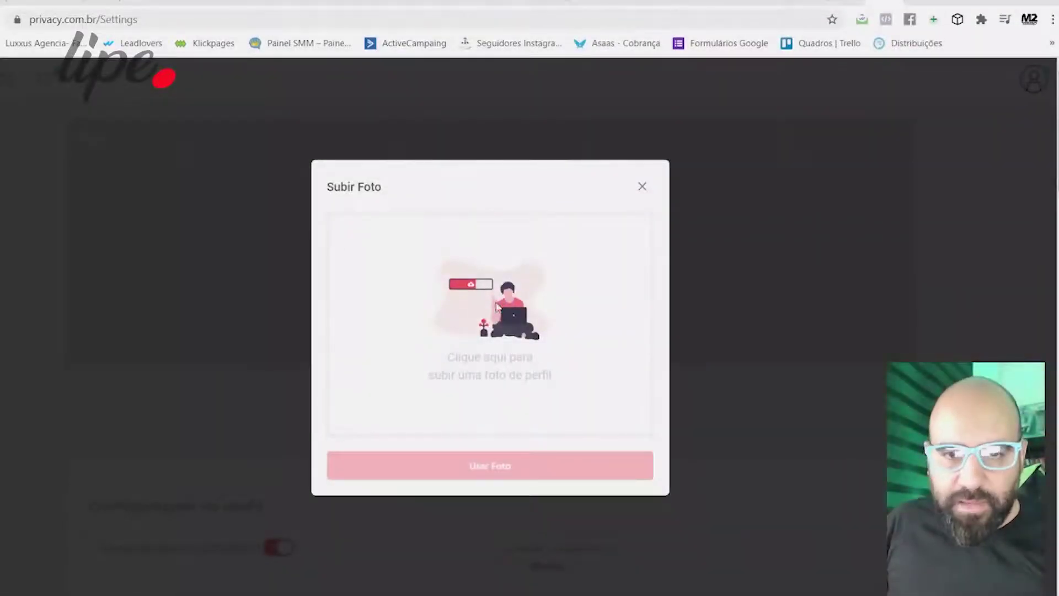
left_click(302, 202)
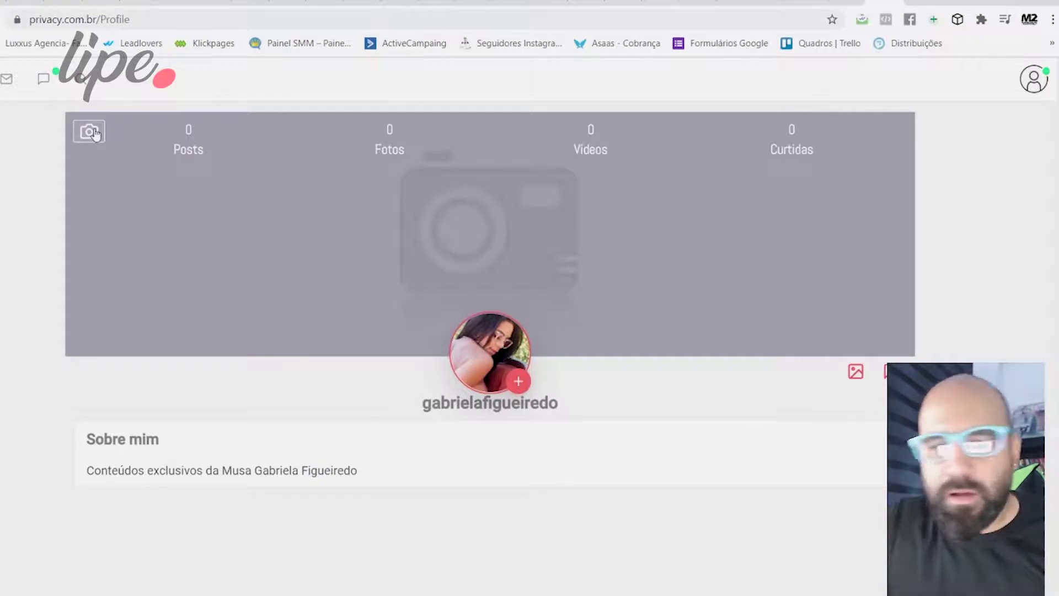
Upload a cover image, adjust its zoom and position in the crop, and apply it with Usar Foto.
left_click(89, 132)
left_click(486, 314)
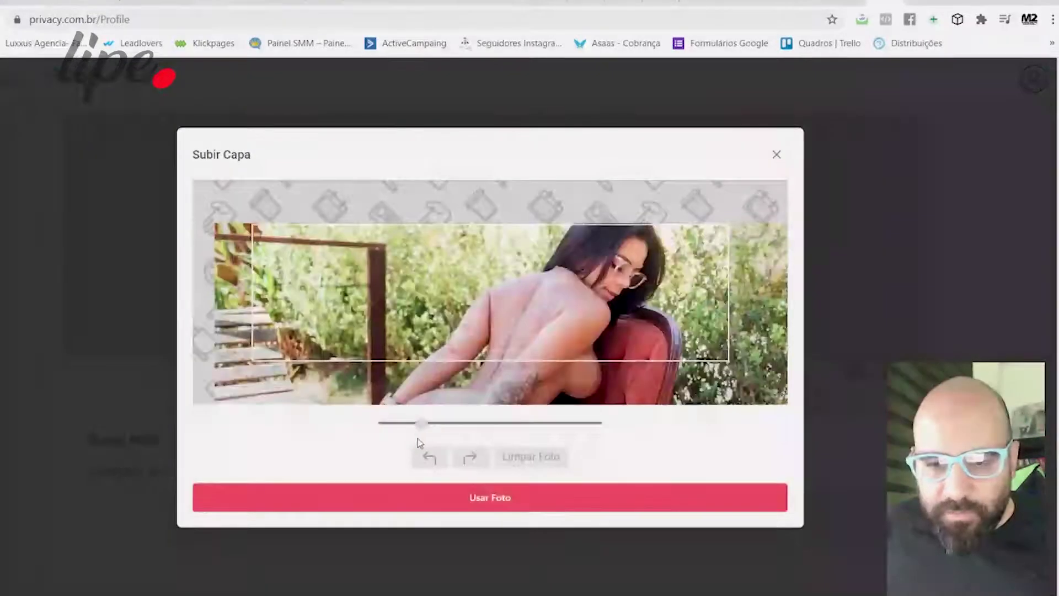
left_click_drag(422, 424, 438, 450)
left_click_drag(571, 288, 529, 315)
left_click(440, 423)
left_click_drag(439, 424, 400, 424)
left_click_drag(477, 305, 474, 294)
left_click(533, 509)
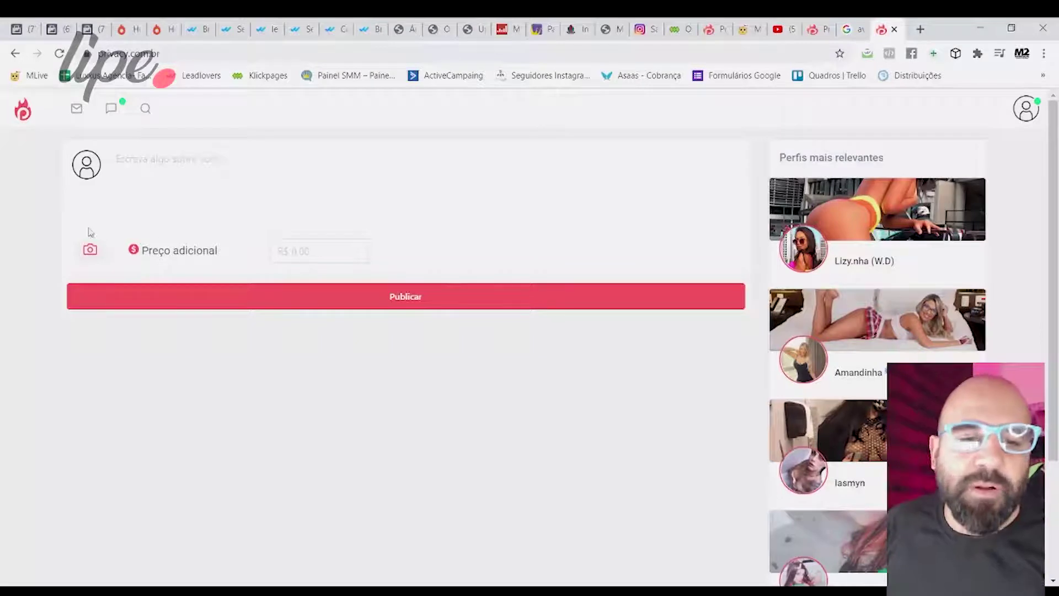
Attach a photo file to a new post in the composer.
left_click(91, 251)
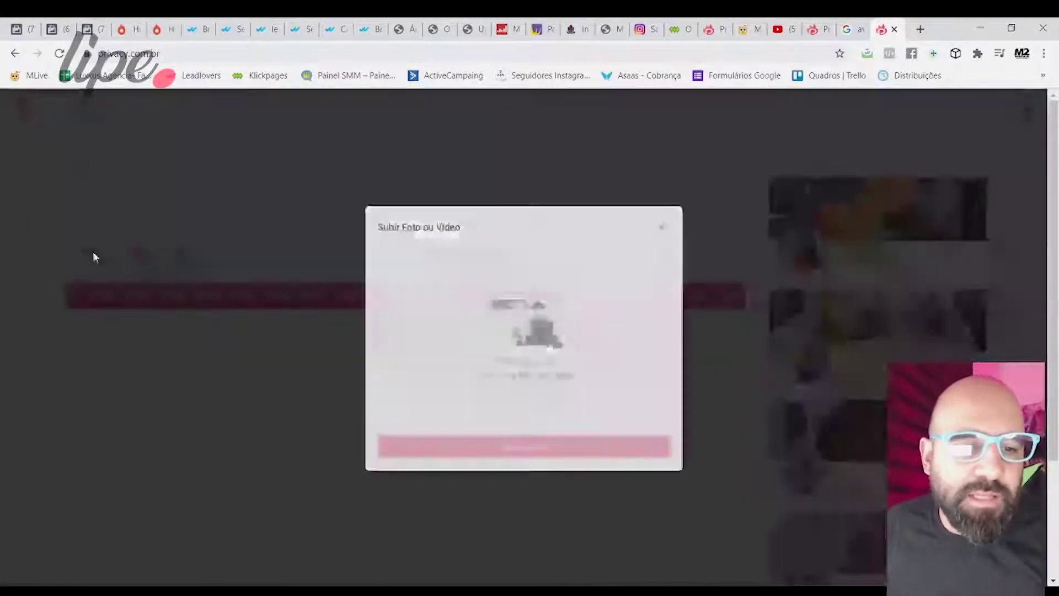
left_click(543, 334)
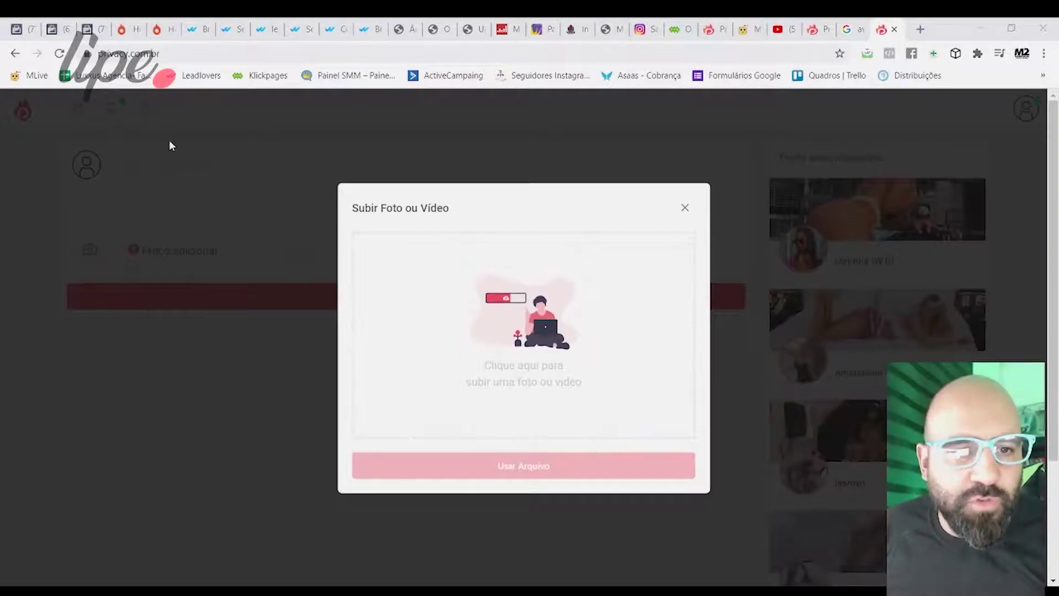
key("Return")
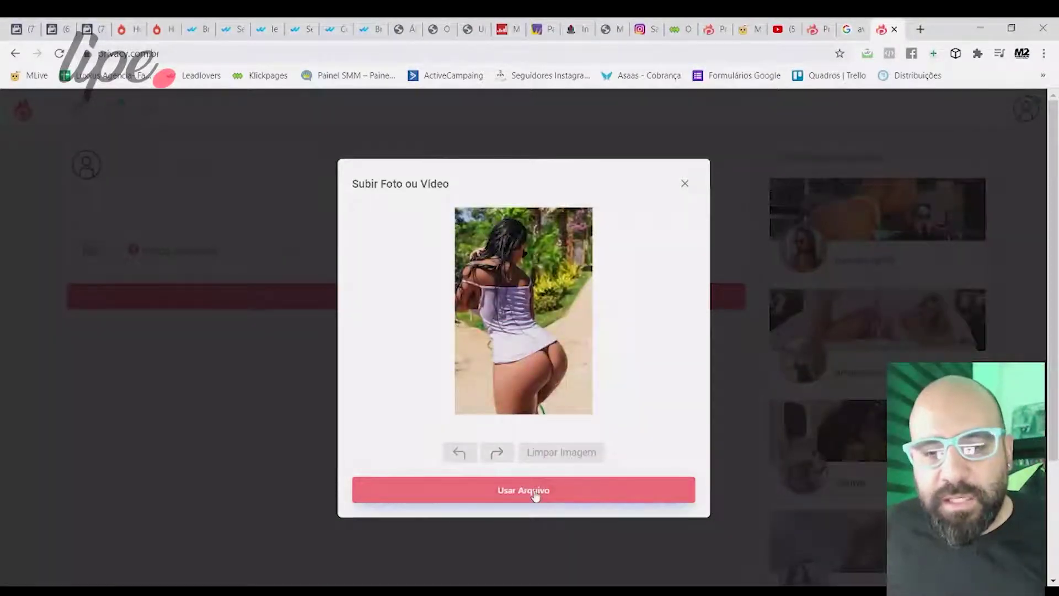
left_click(535, 491)
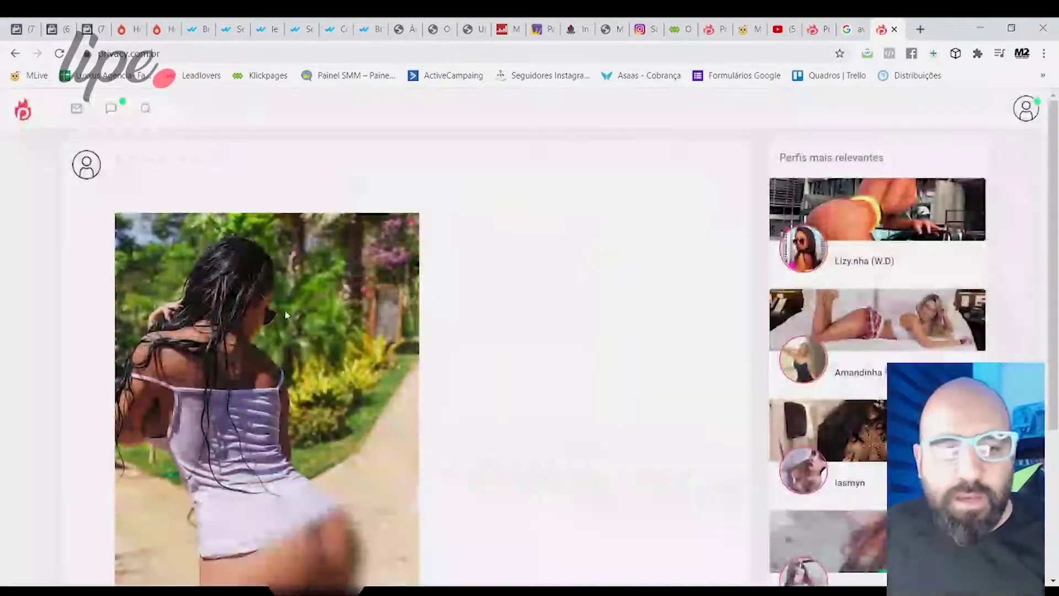
scroll(532, 491, "down", 4)
scroll(173, 159, "up", 4)
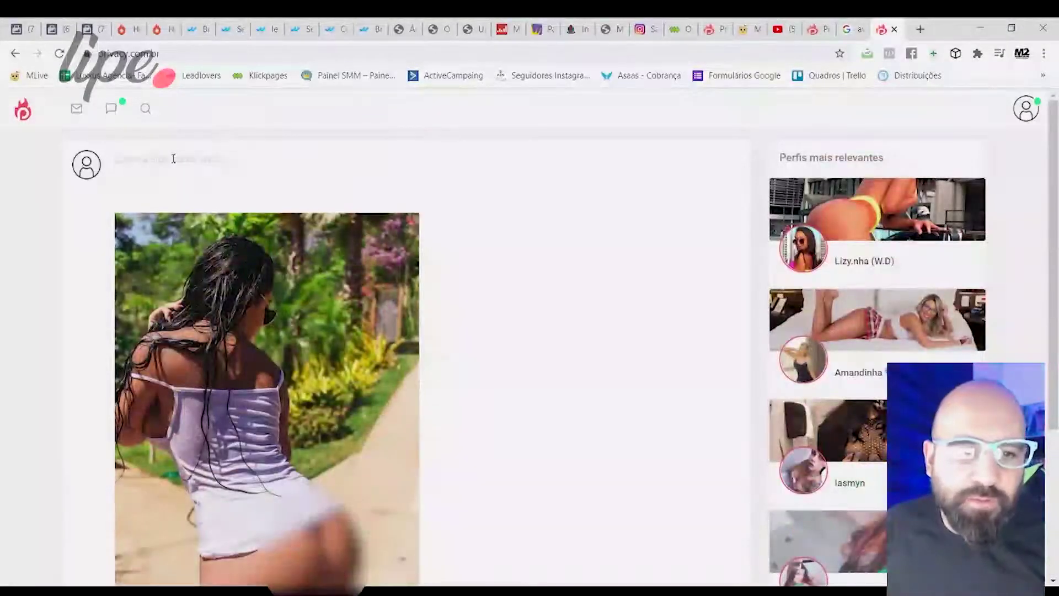
Add a short 'Foto da…' caption, publish the post, and reload the feed.
type("Fot")
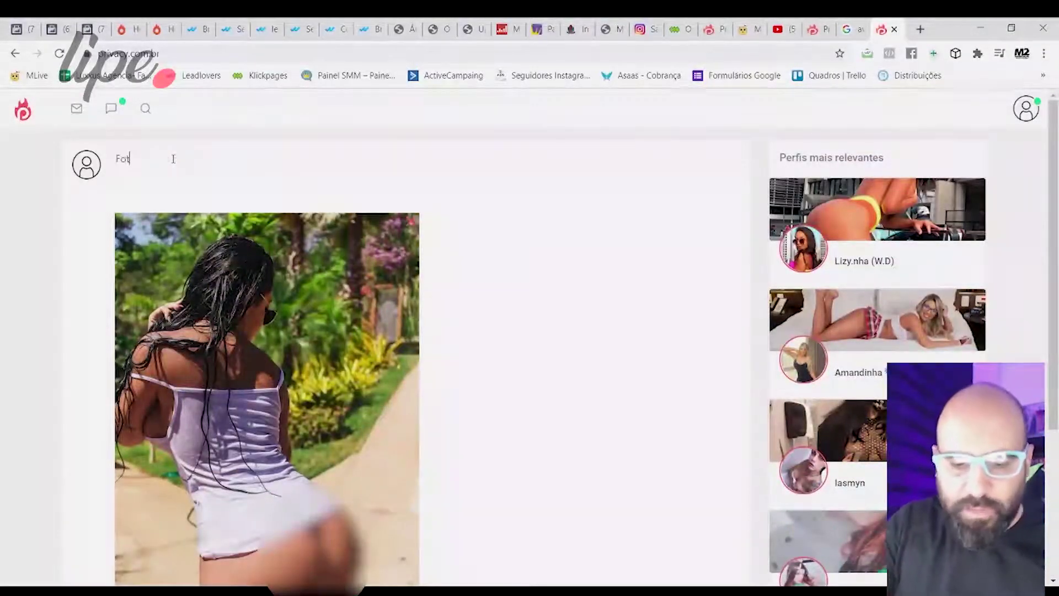
type("o da")
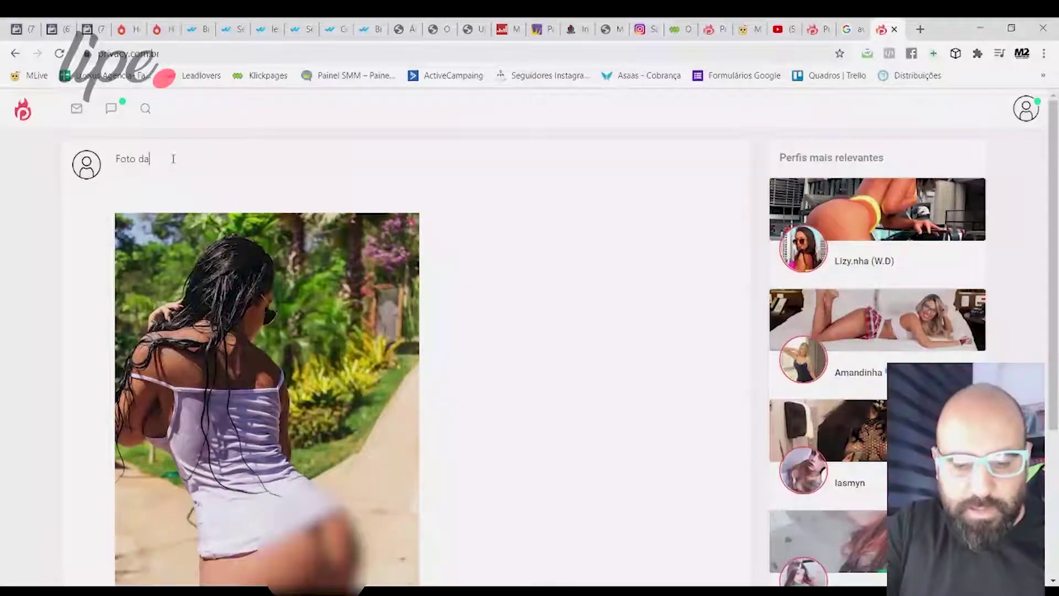
type(" Gaby")
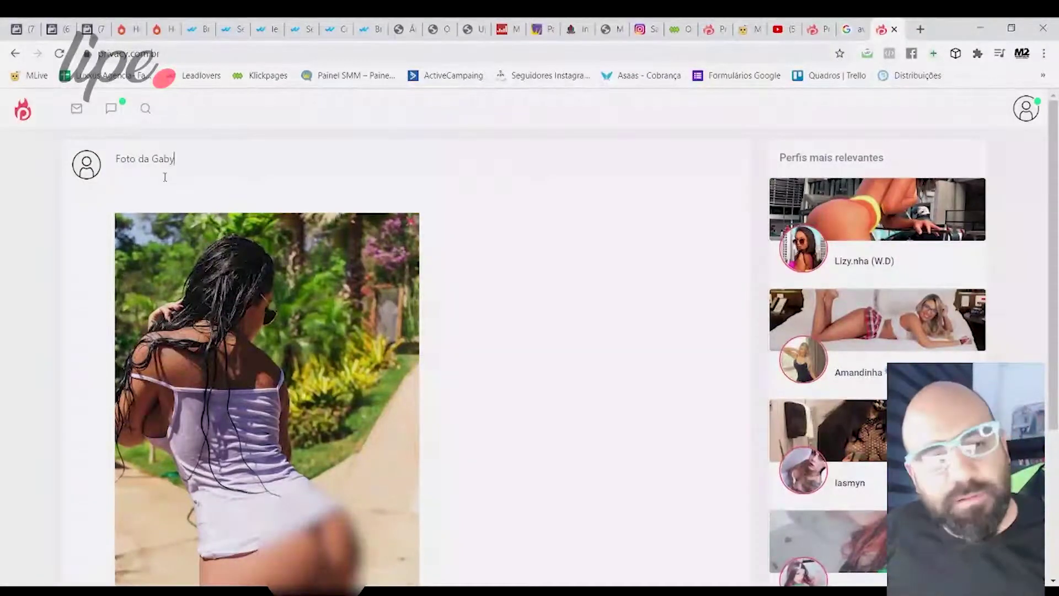
scroll(183, 180, "down", 4)
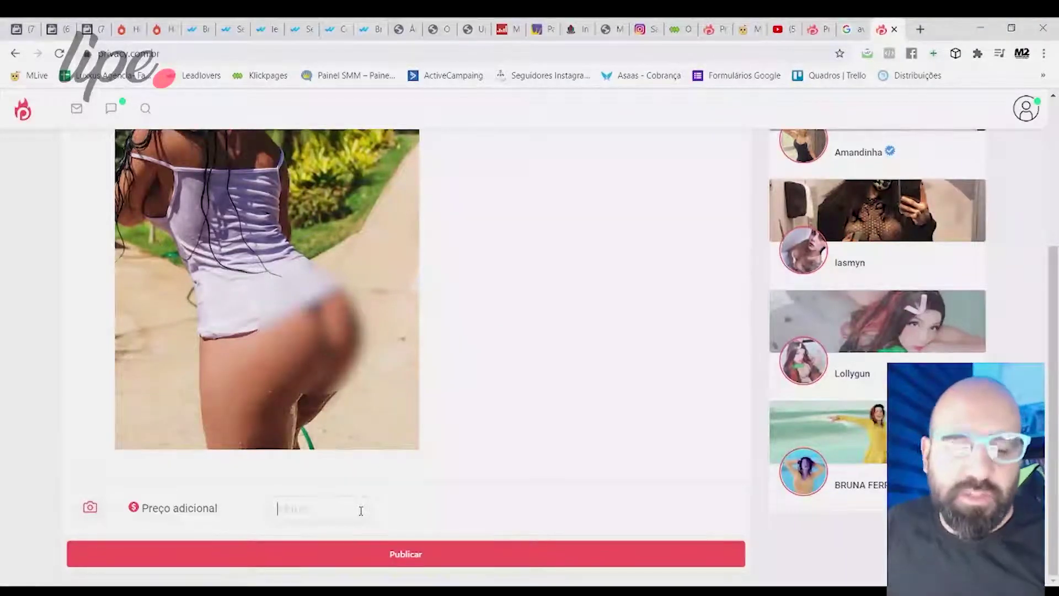
left_click(419, 560)
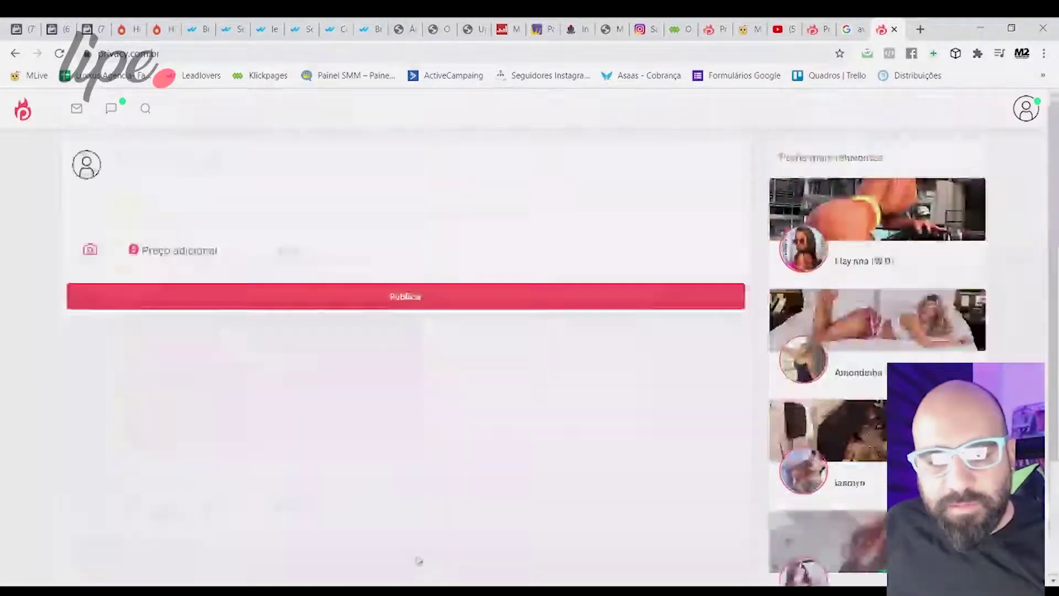
left_click(667, 435)
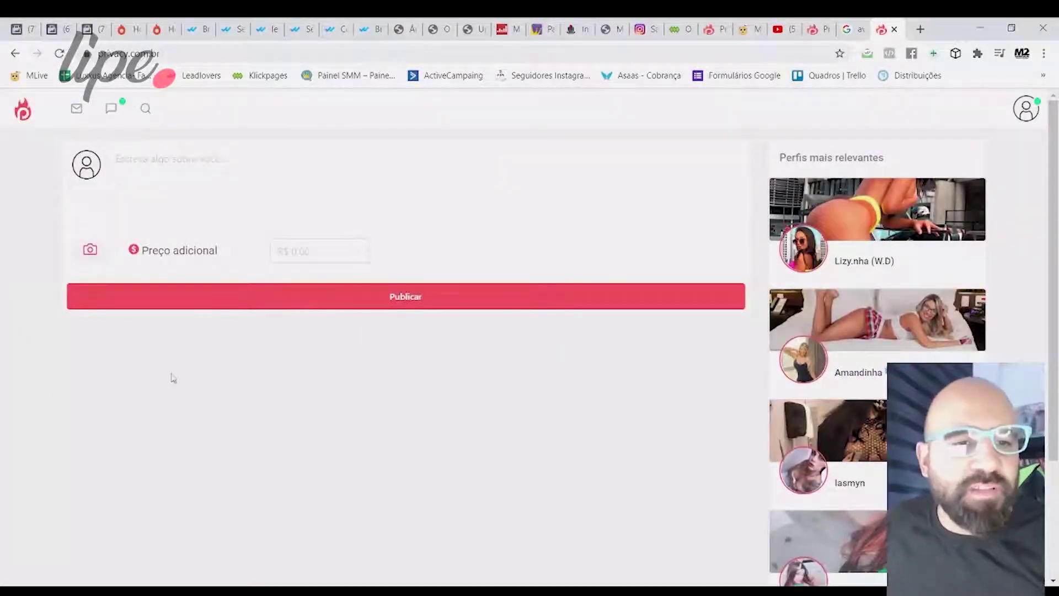
left_click(60, 54)
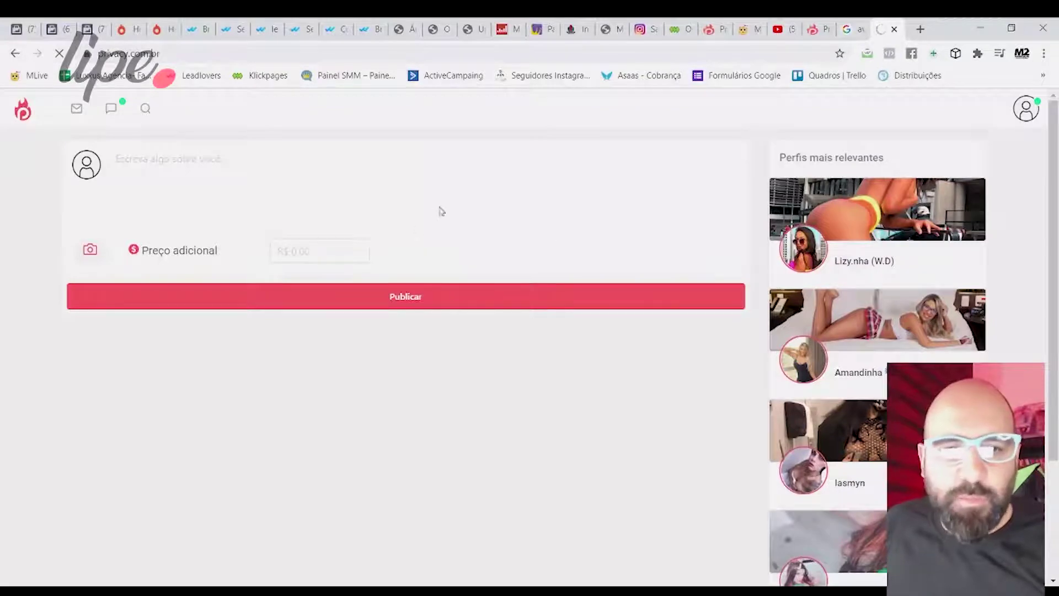
Check the new photo post in the feed, then go to Settings from the account menu.
scroll(392, 270, "down", 10)
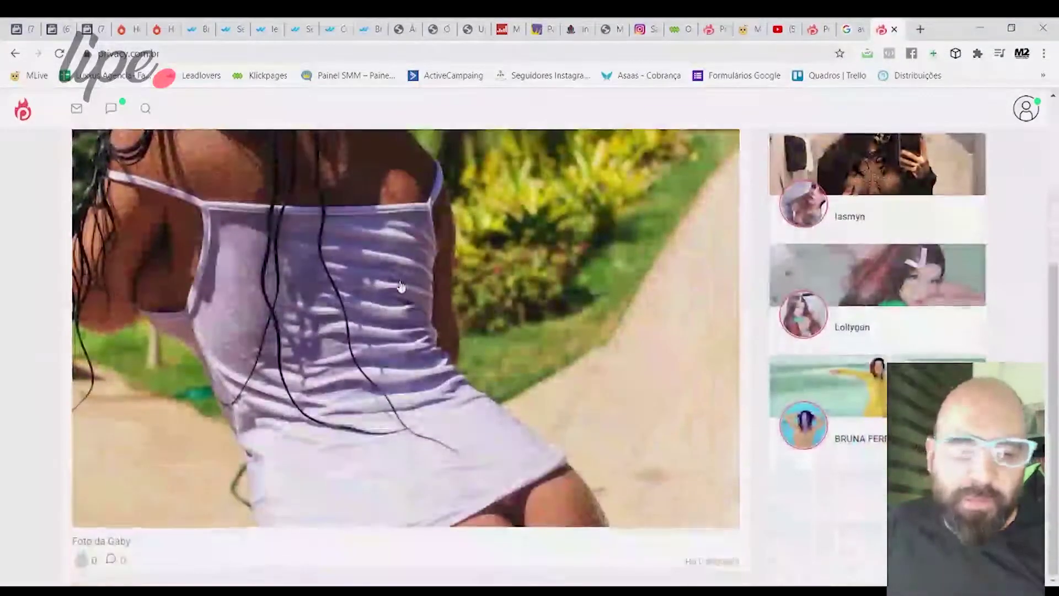
scroll(465, 368, "up", 10)
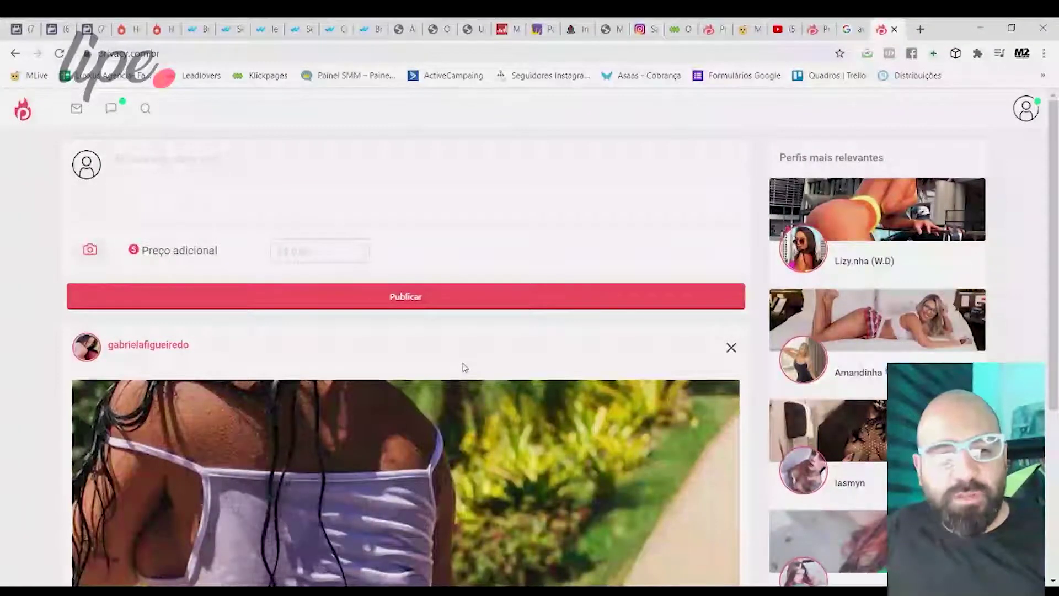
scroll(465, 368, "down", 10)
scroll(465, 353, "up", 7)
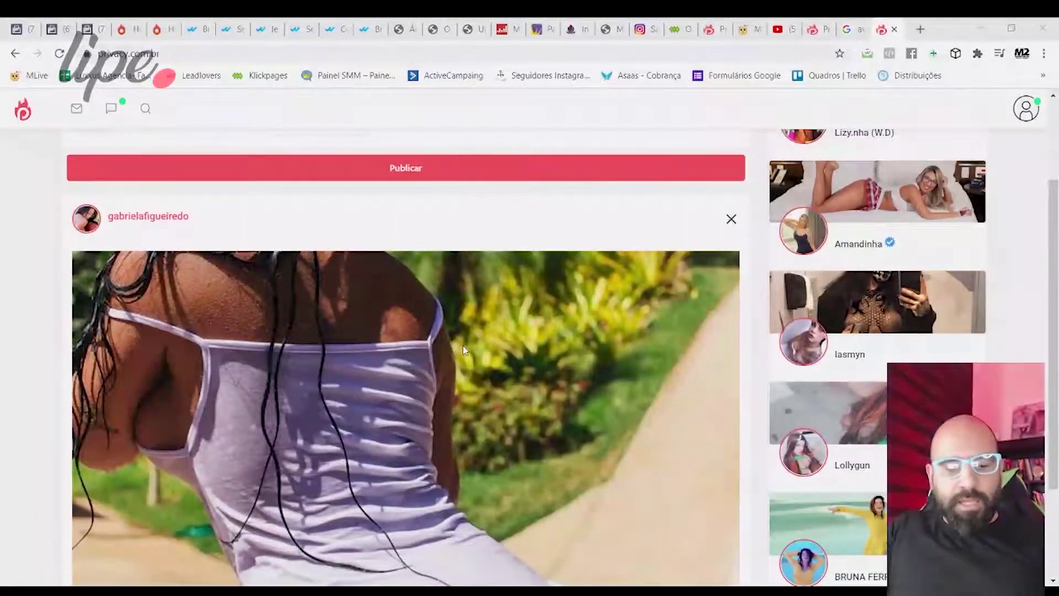
left_click(1026, 108)
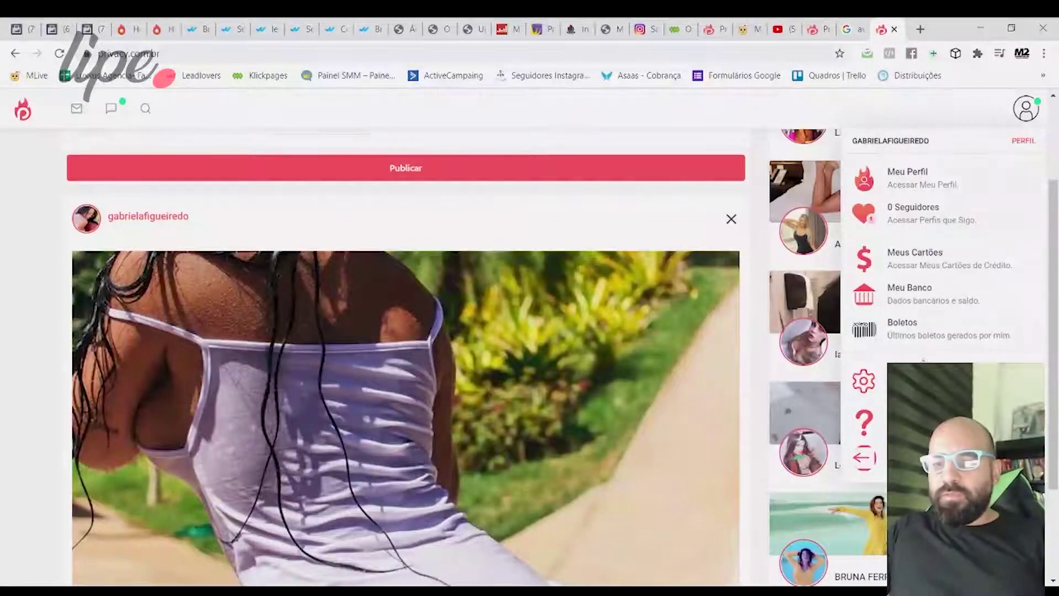
left_click(904, 381)
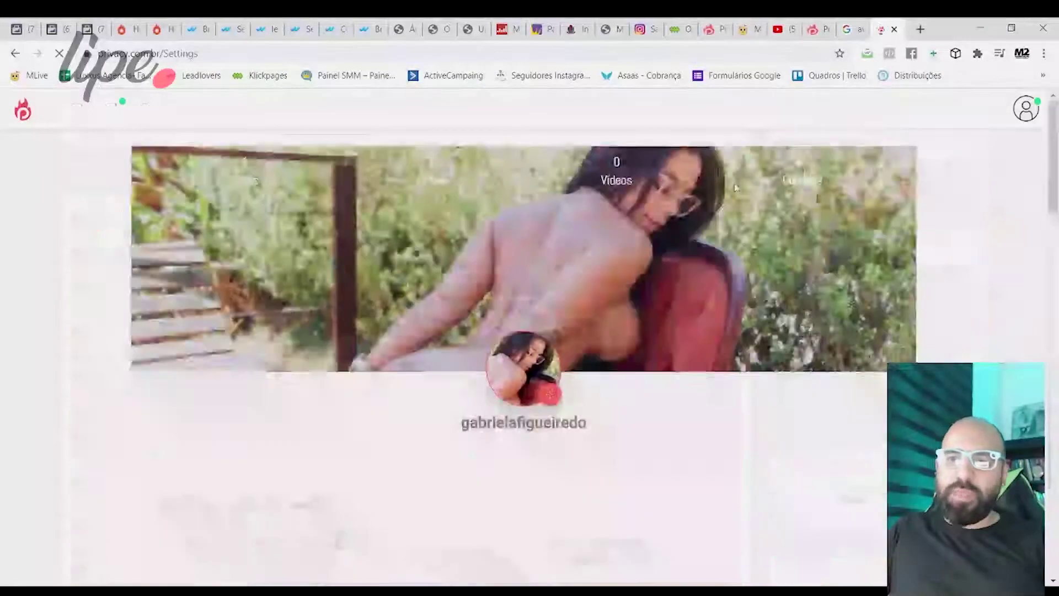
Copy the public link with Copiar seu Link Privacy under Configurações do perfil.
scroll(544, 232, "down", 3)
scroll(307, 252, "up", 3)
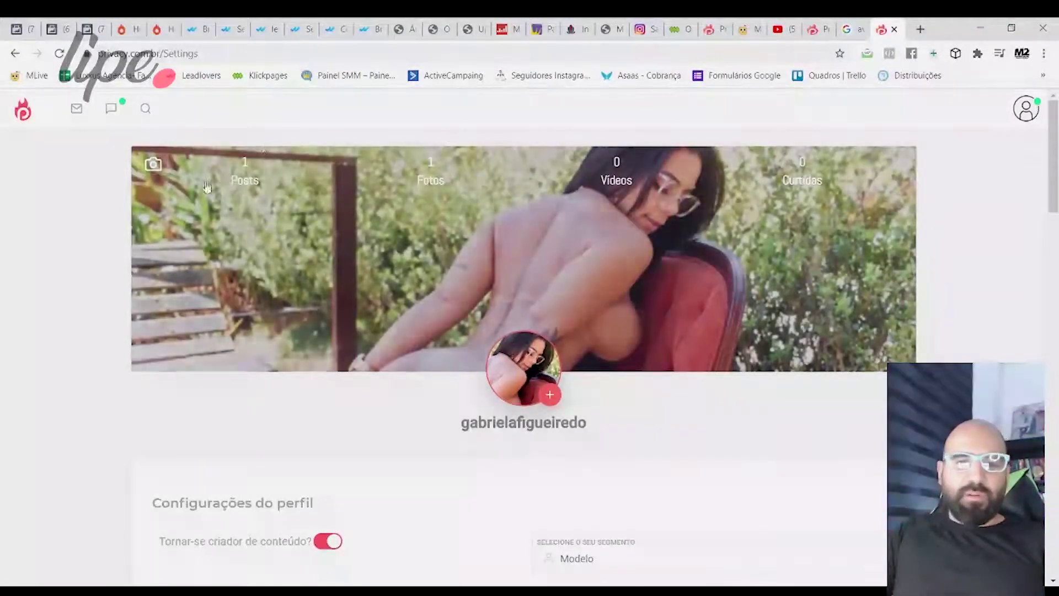
scroll(301, 304, "down", 6)
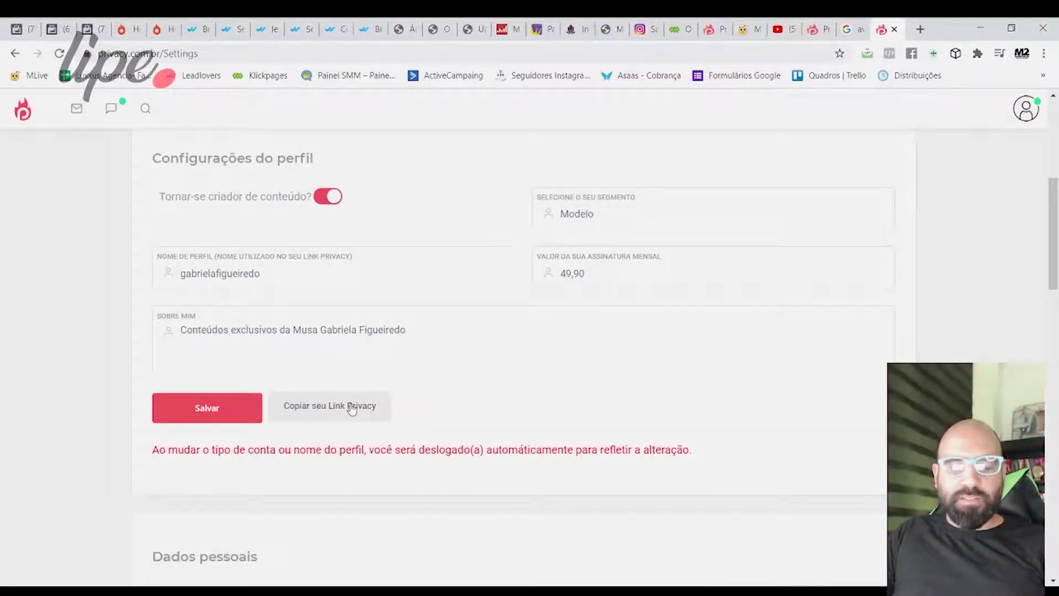
left_click(351, 409)
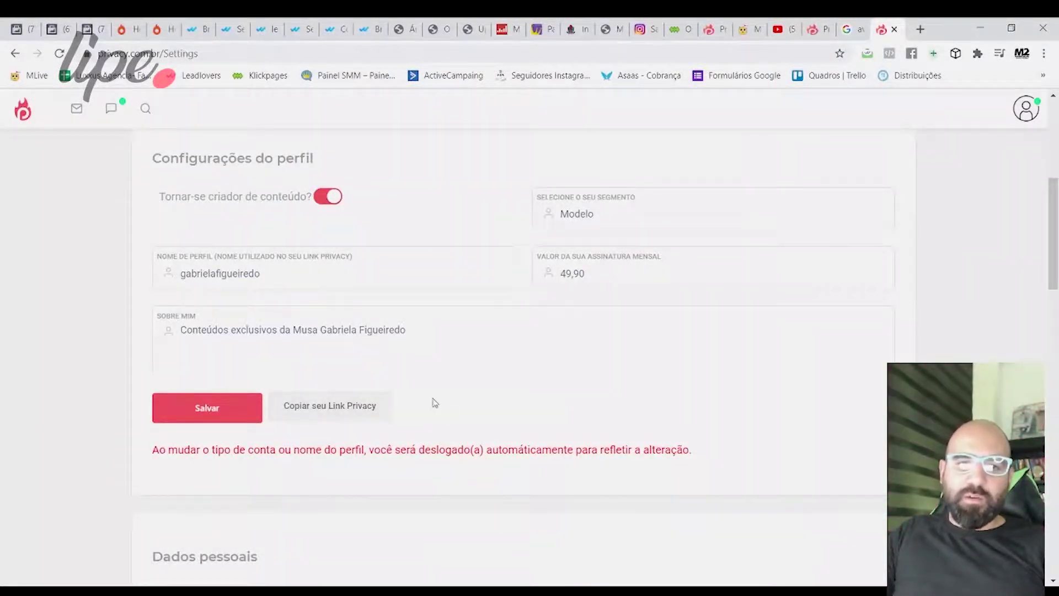
scroll(391, 402, "up", 5)
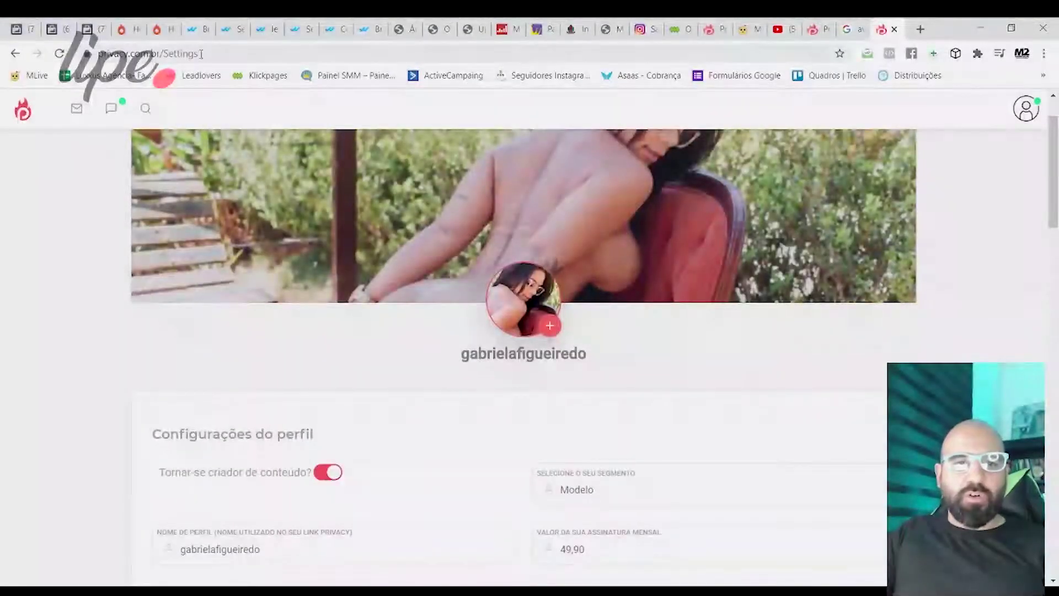
Paste the copied profile link into the browser address bar to open it.
left_click(242, 54)
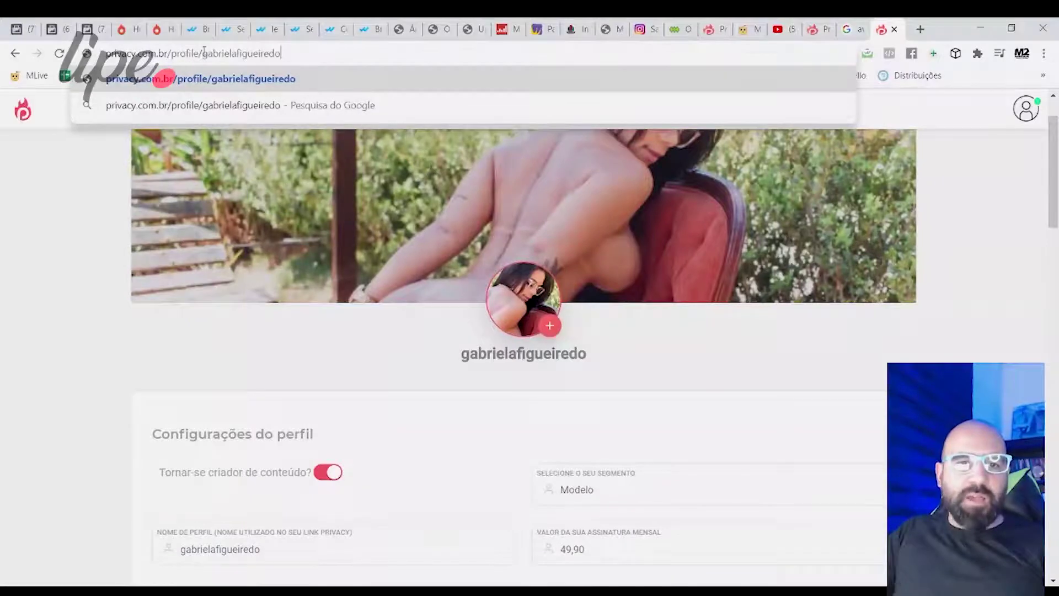
scroll(260, 533, "down", 1)
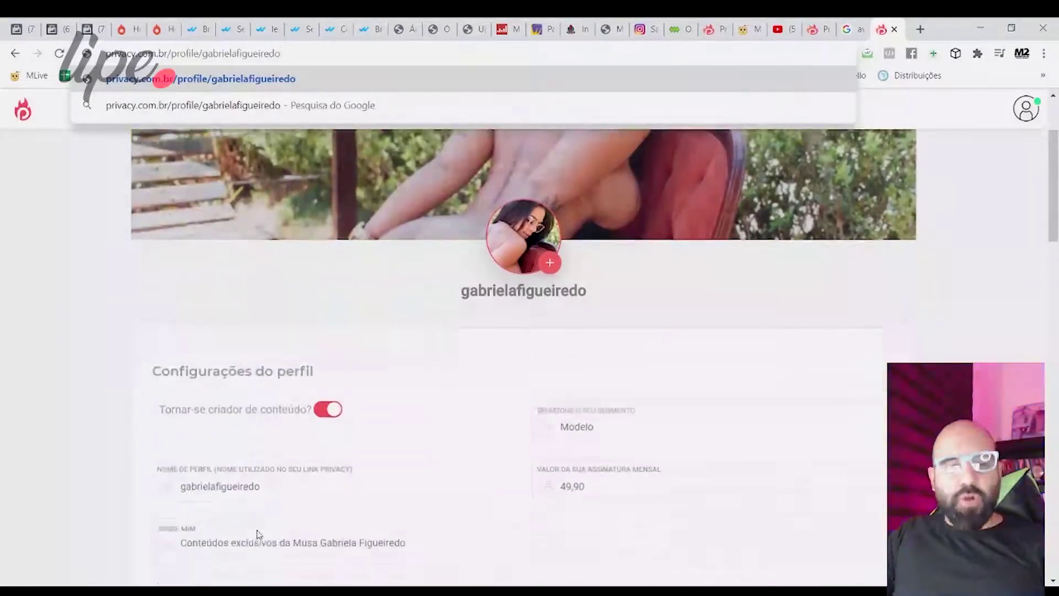
left_click_drag(268, 478, 173, 472)
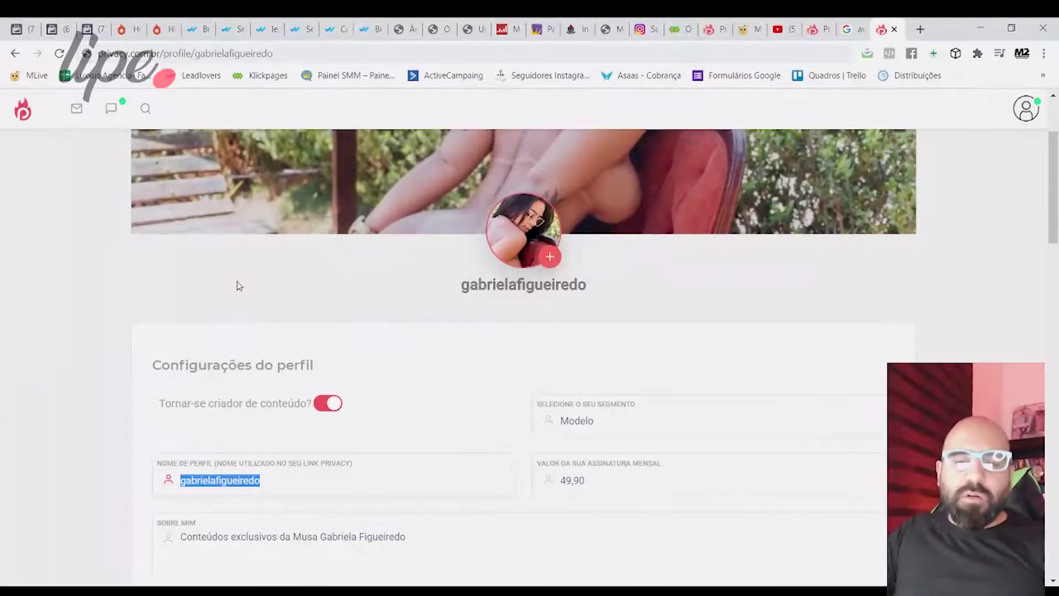
scroll(237, 282, "up", 2)
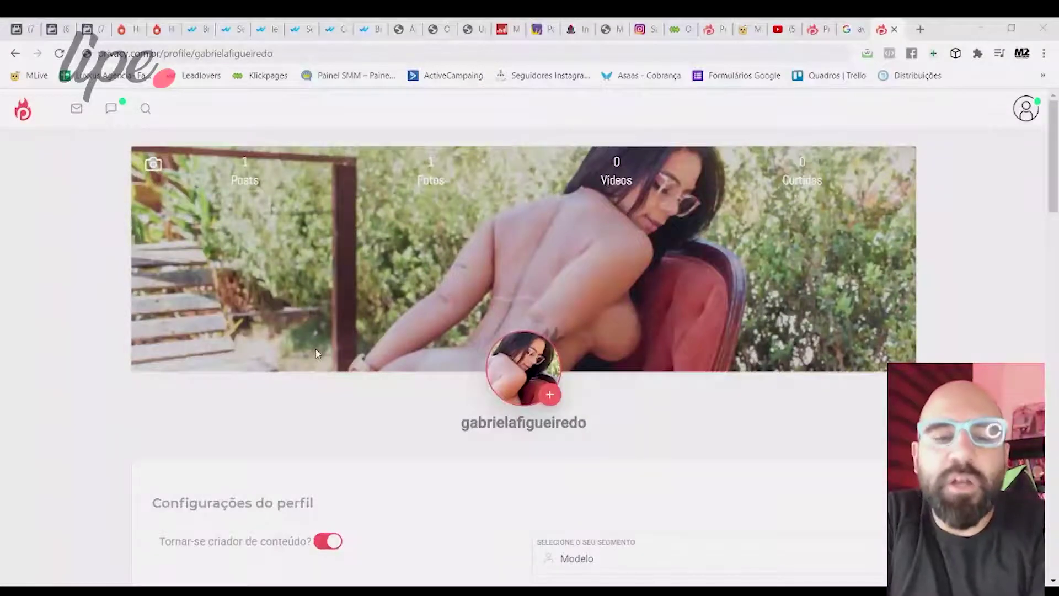
Copy the profile's public link again with Copiar seu Link Privacy.
key("Tab")
scroll(317, 353, "down", 6)
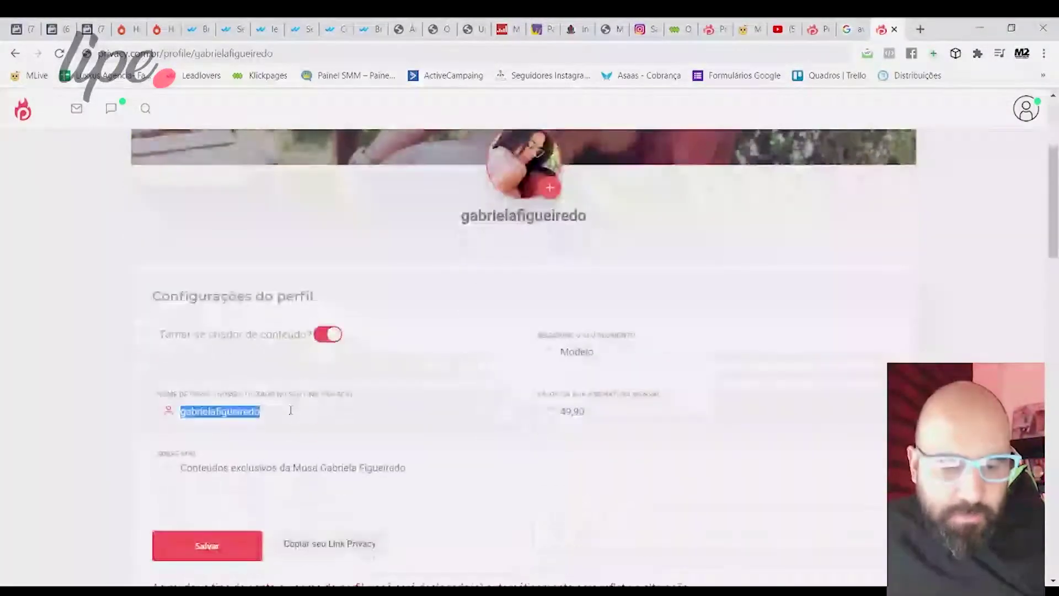
left_click(314, 414)
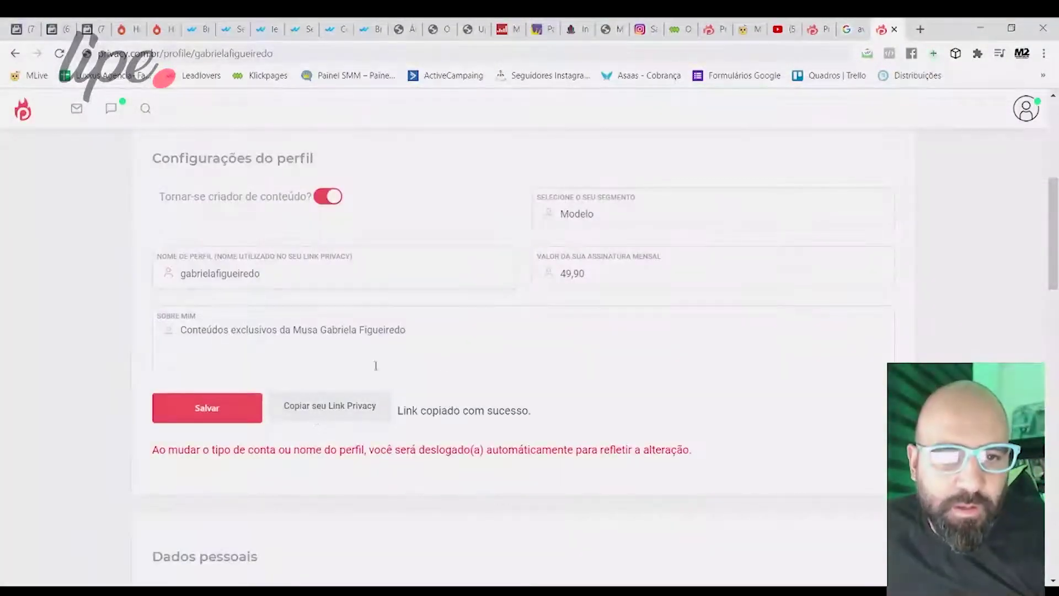